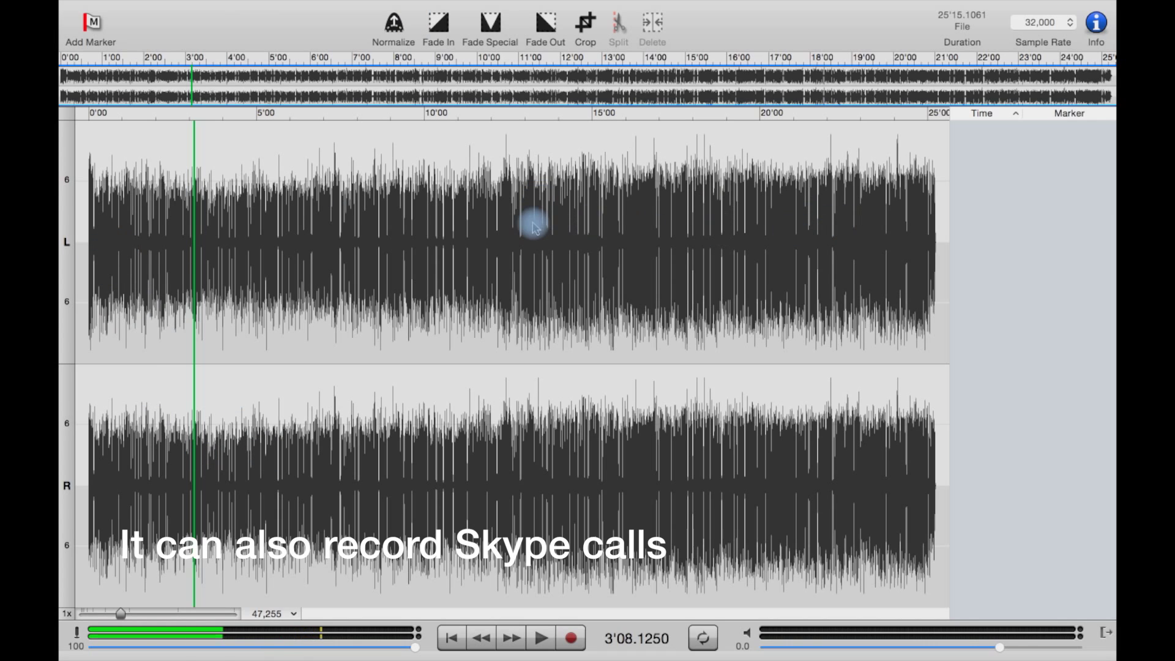
Add a marker, then a second marker at 10'00.6928
click(95, 46)
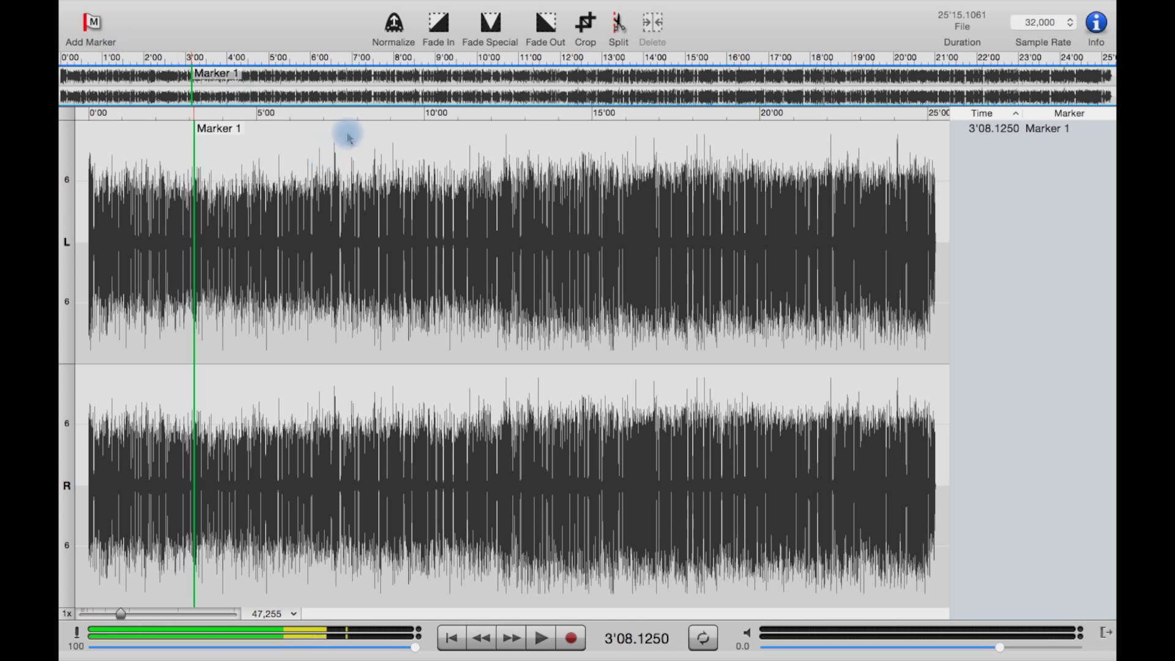
click(428, 120)
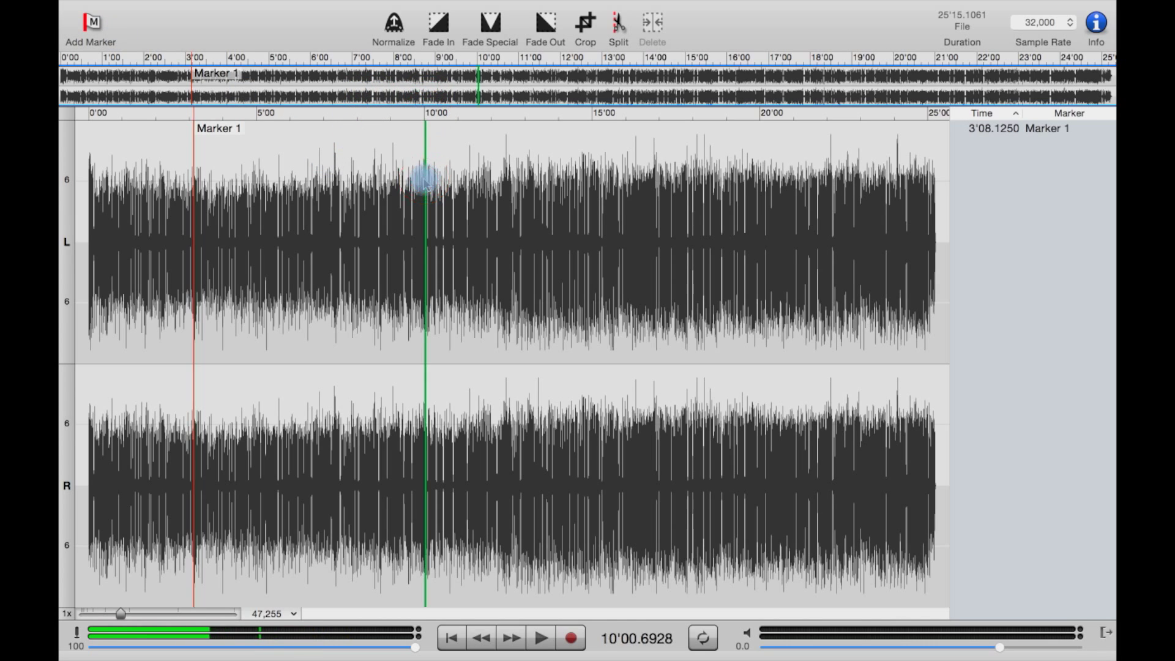
click(90, 27)
Rename the 3'08.1250 marker from Marker 1 to 'test'
click(231, 123)
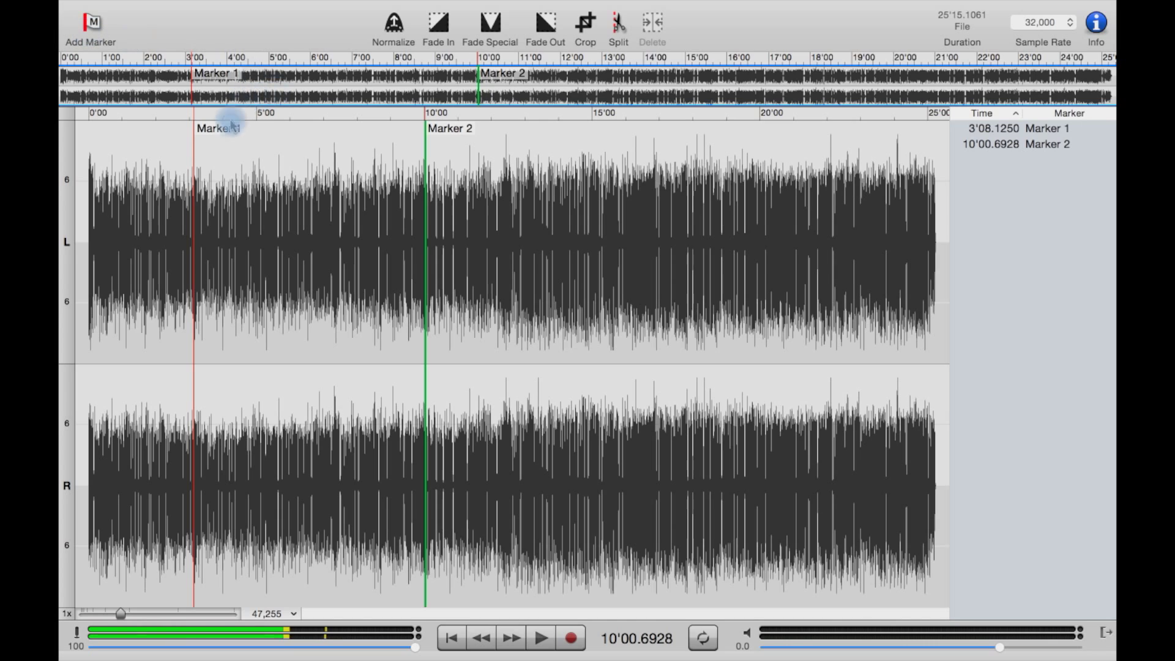
double_click(222, 131)
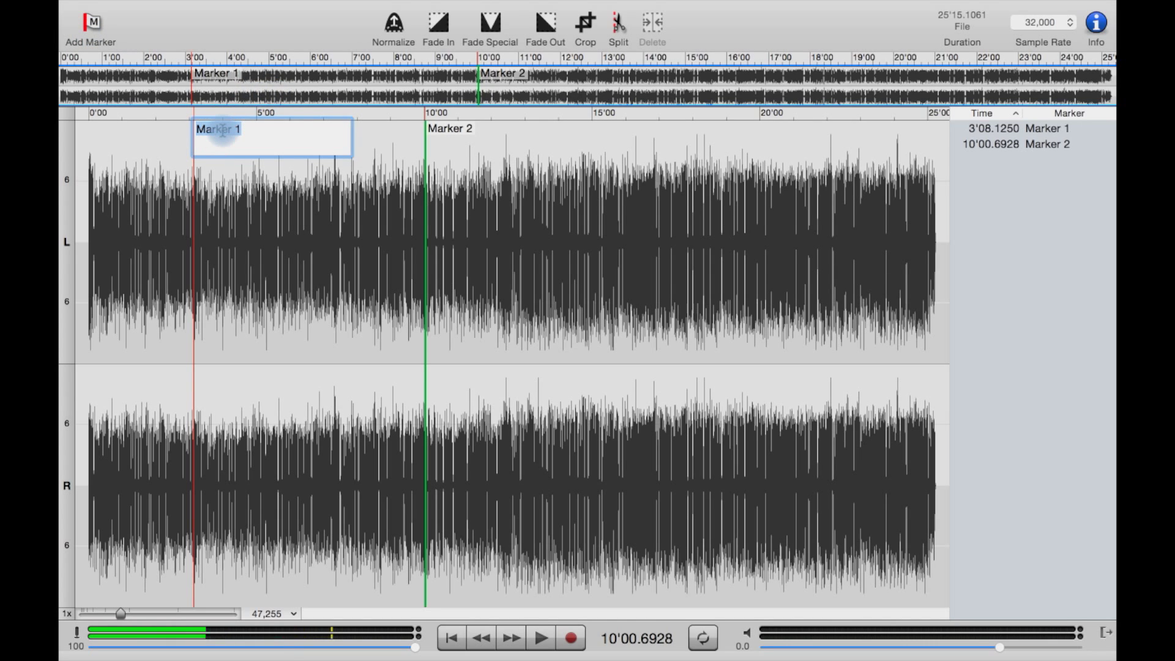
text(test)
key(Return)
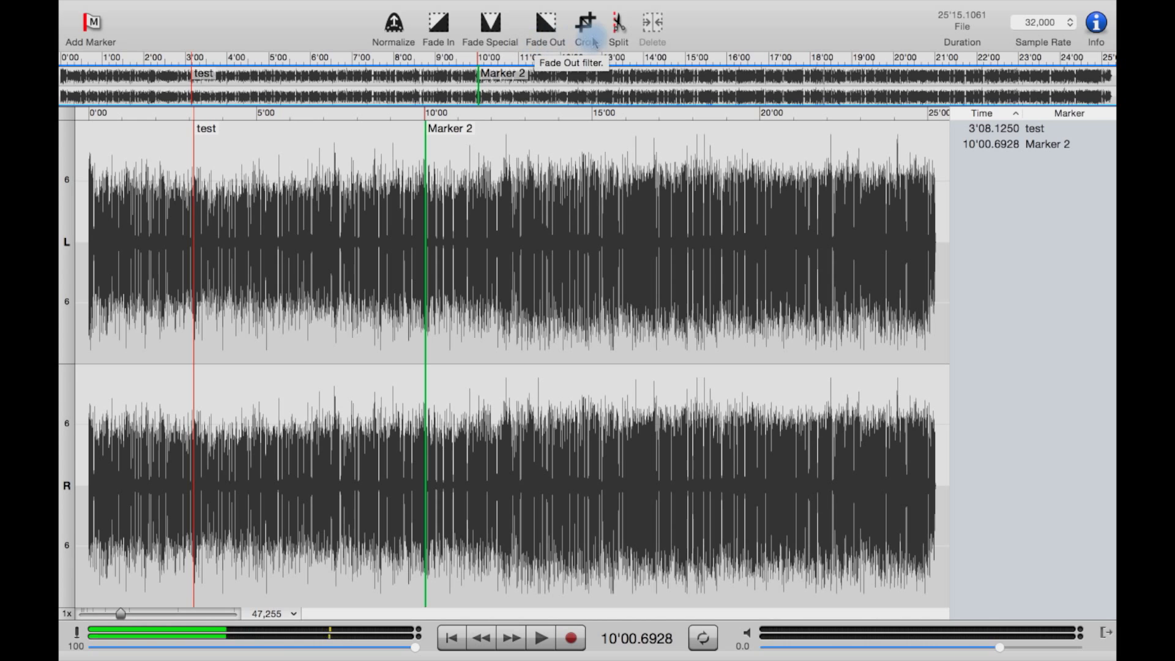
Open Split By Markers and go on to the folder dialog, then cancel so no split files are saved
click(627, 33)
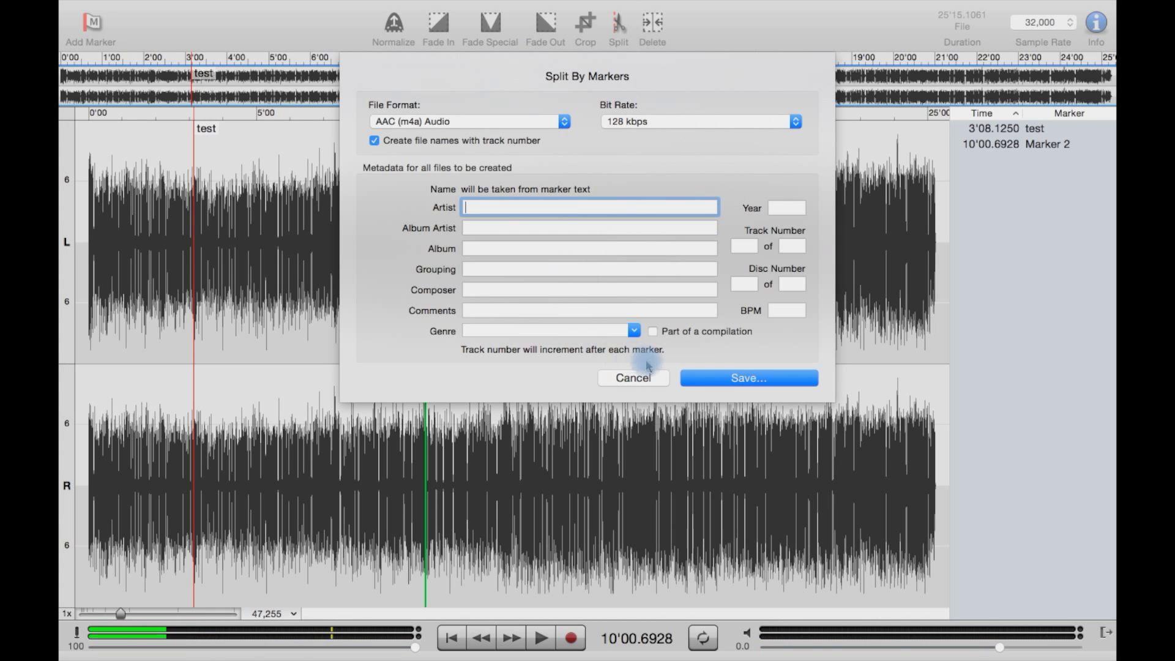
click(722, 379)
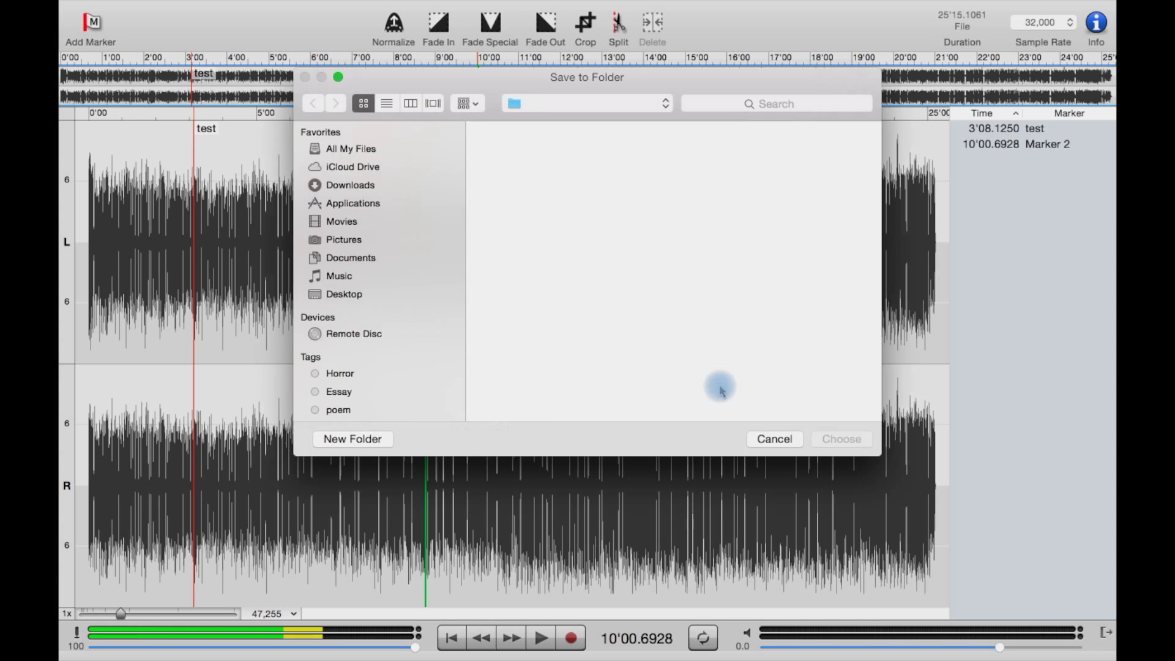
click(774, 439)
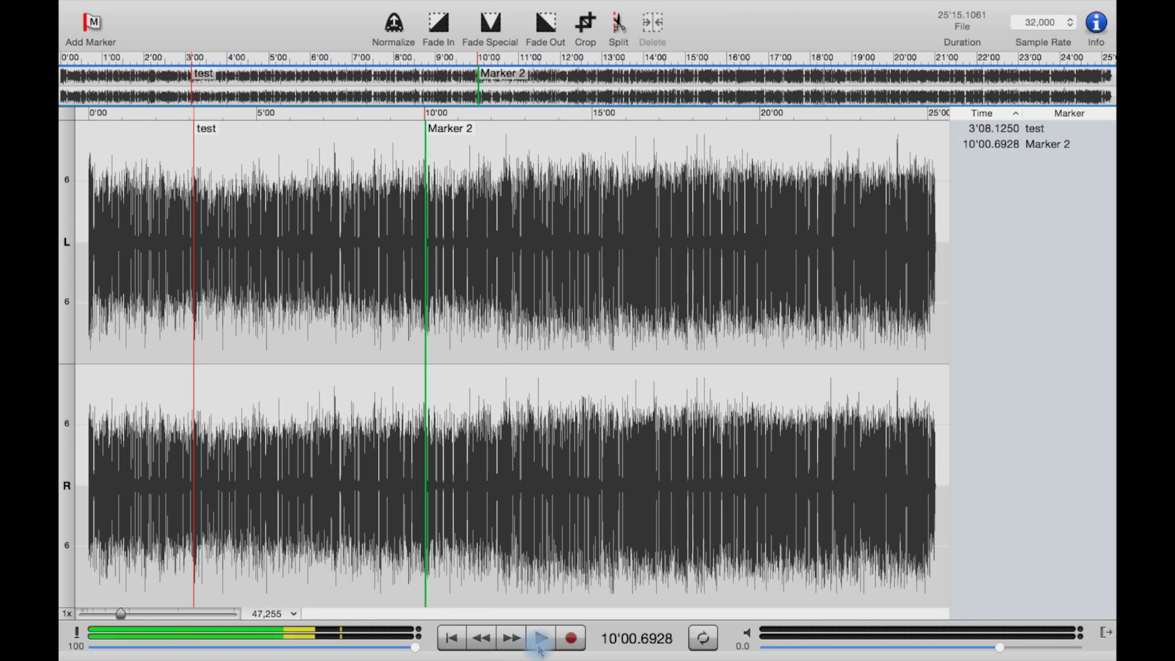
click(574, 639)
mouse_move(306, 6)
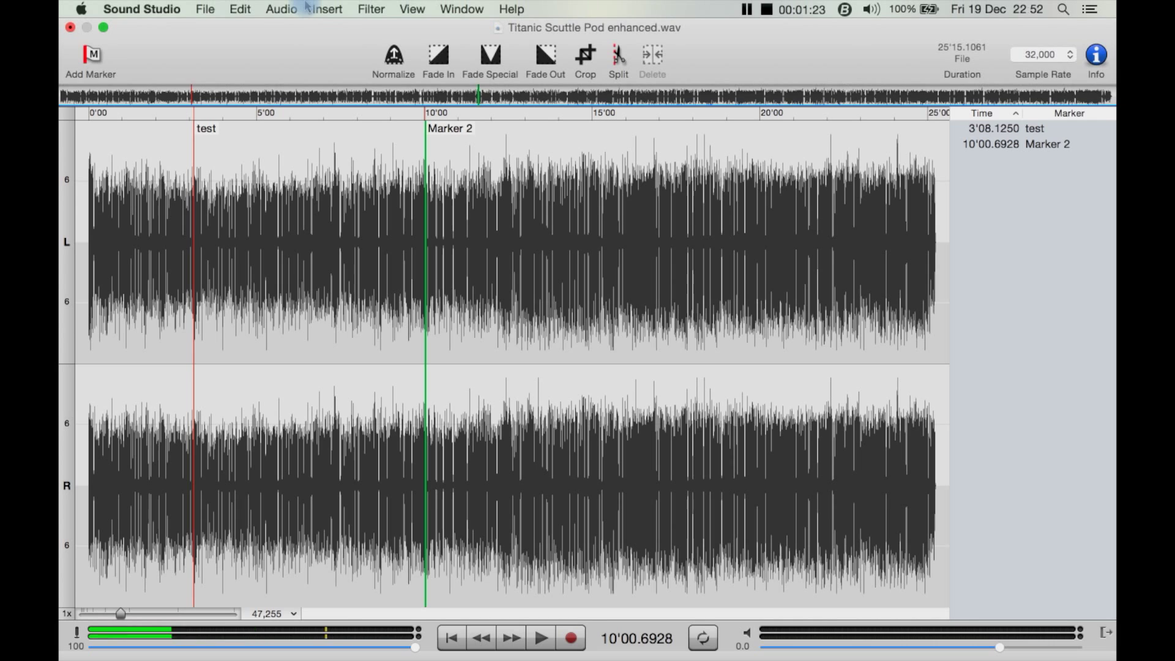
click(174, 9)
click(174, 53)
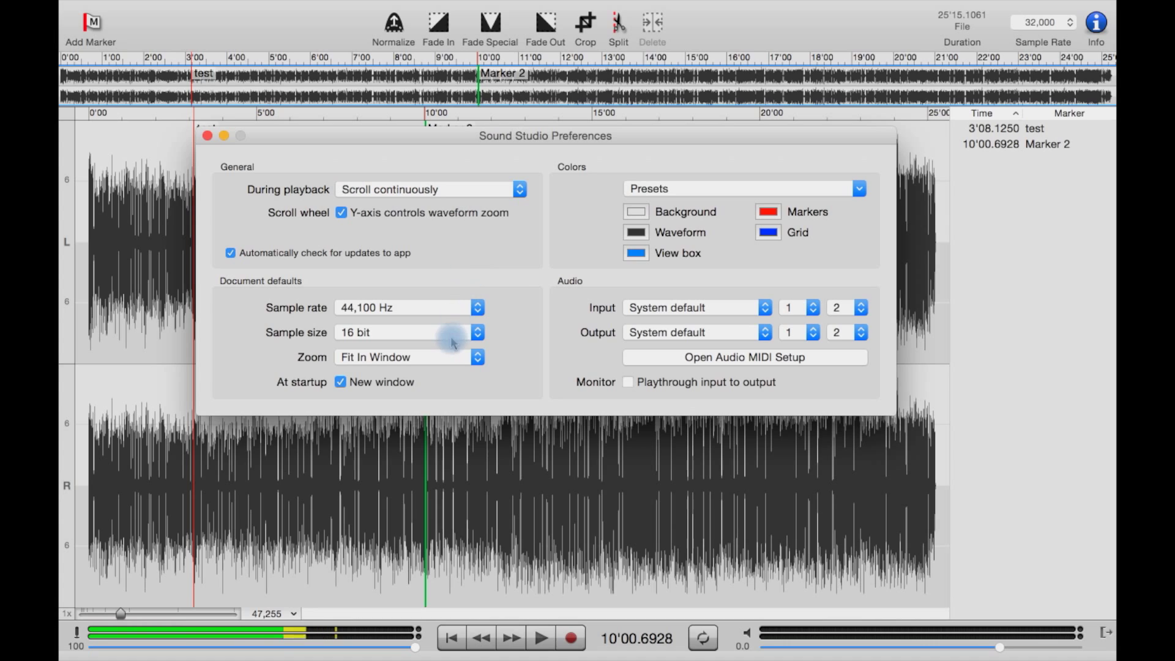
click(399, 308)
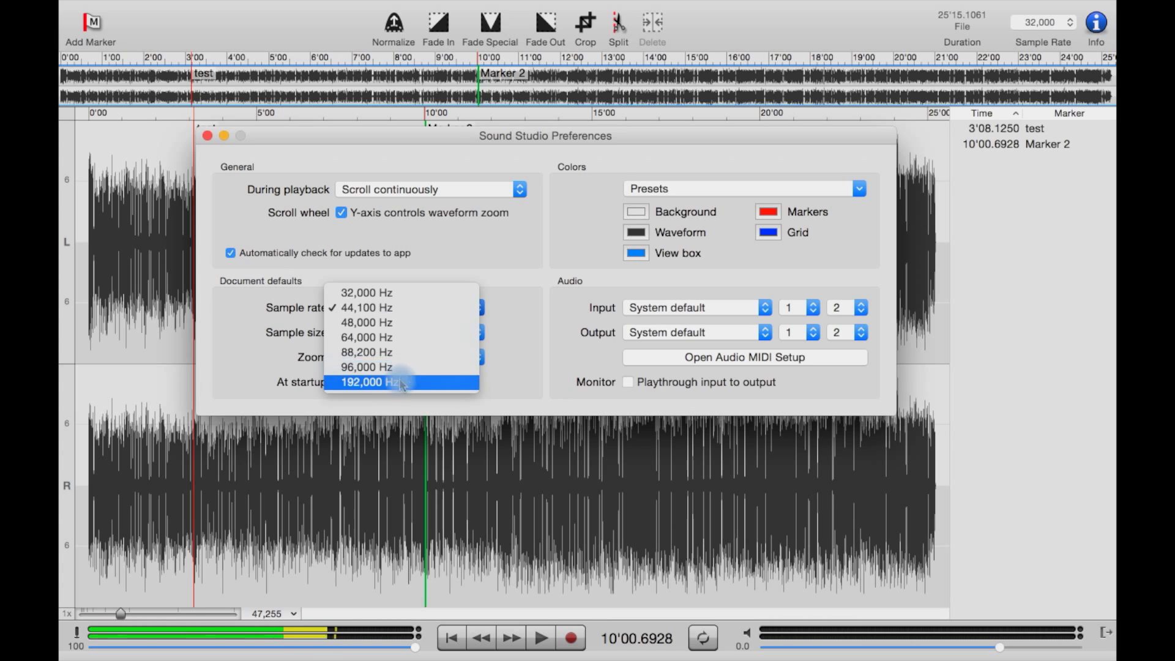
click(521, 246)
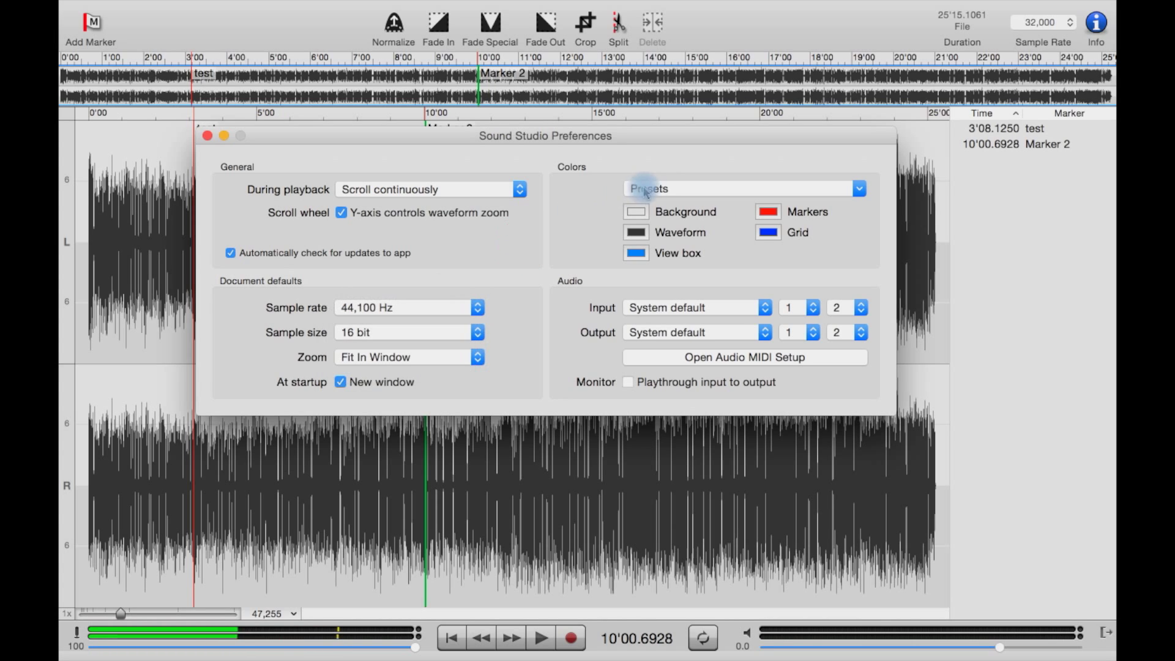
click(661, 189)
click(590, 207)
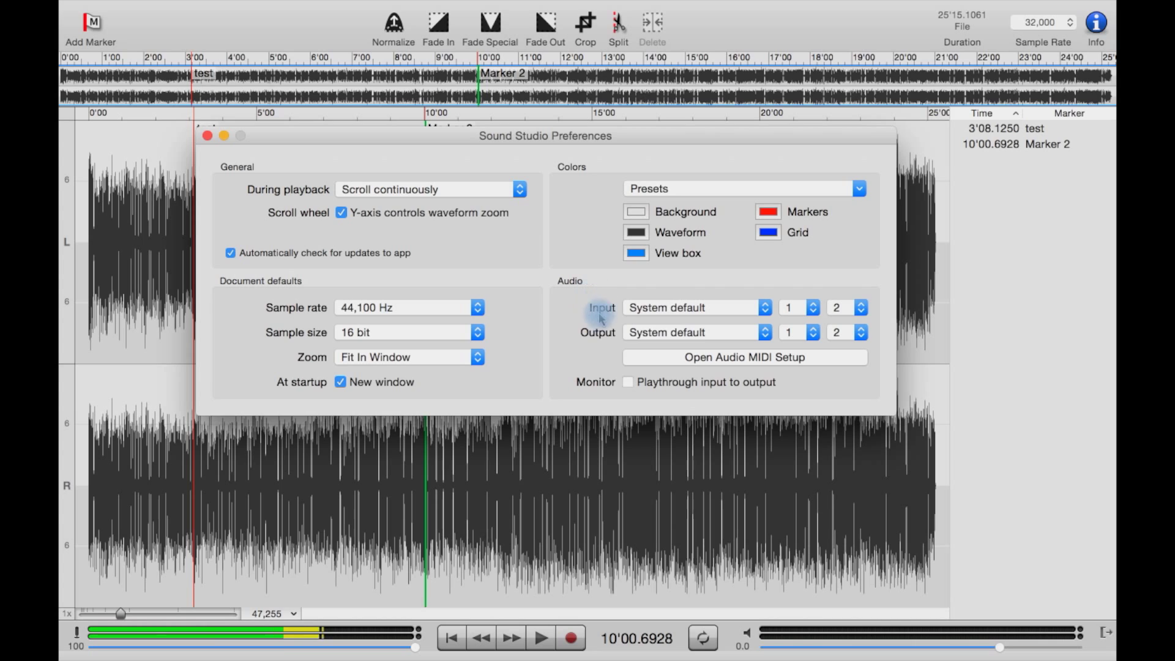
click(678, 316)
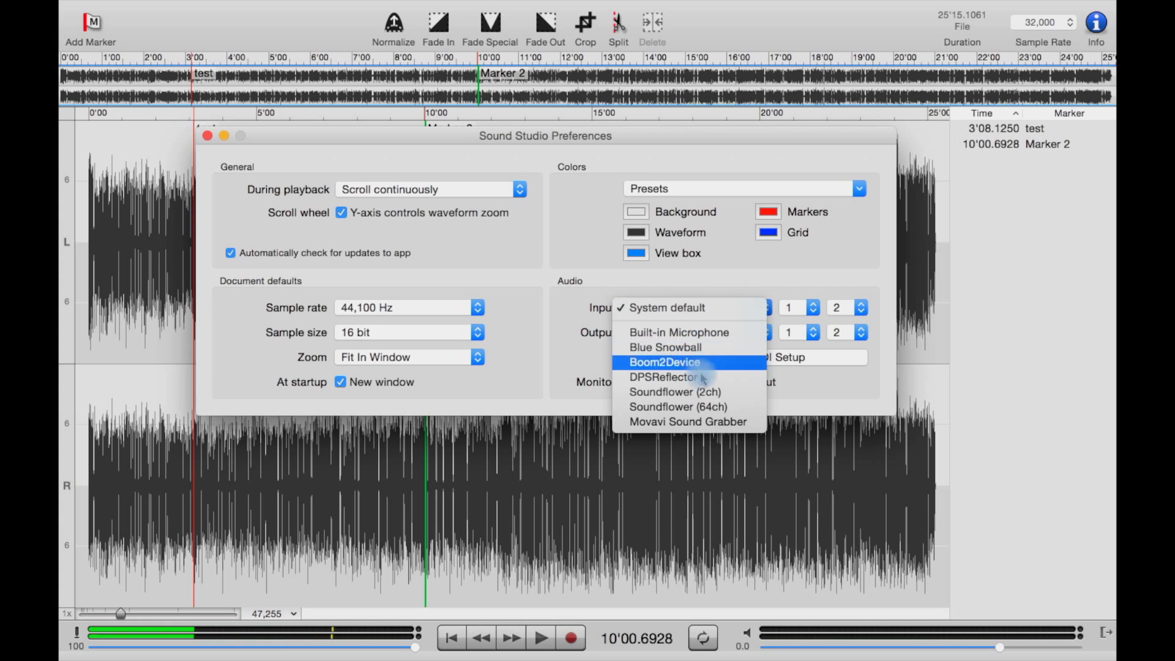
click(703, 428)
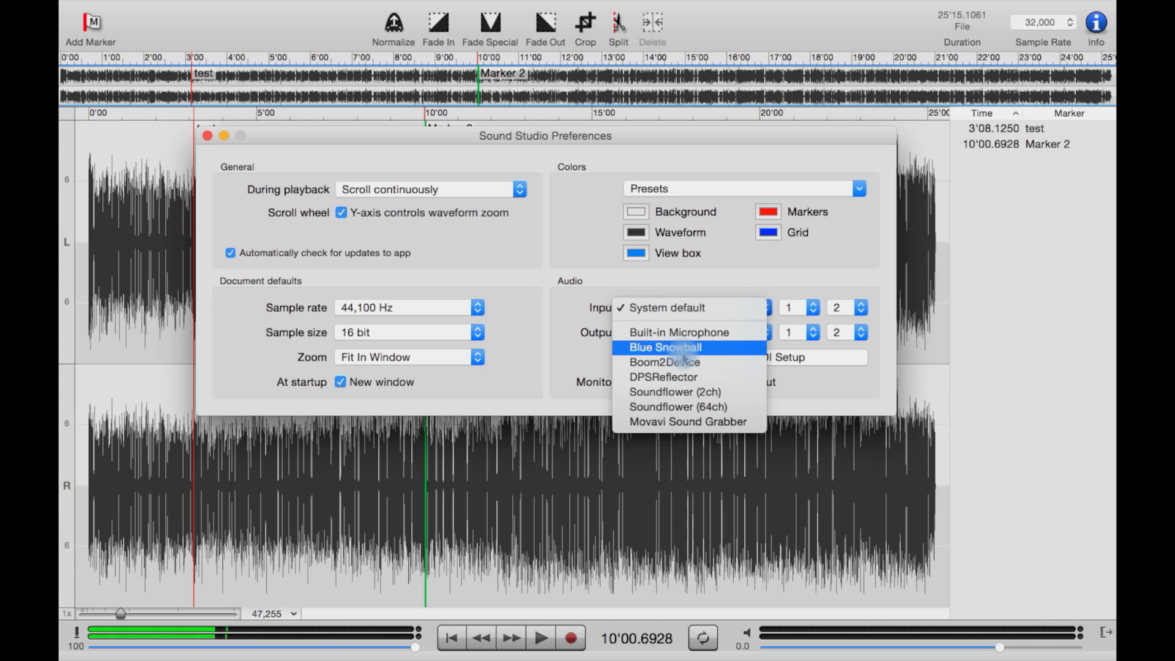
click(598, 310)
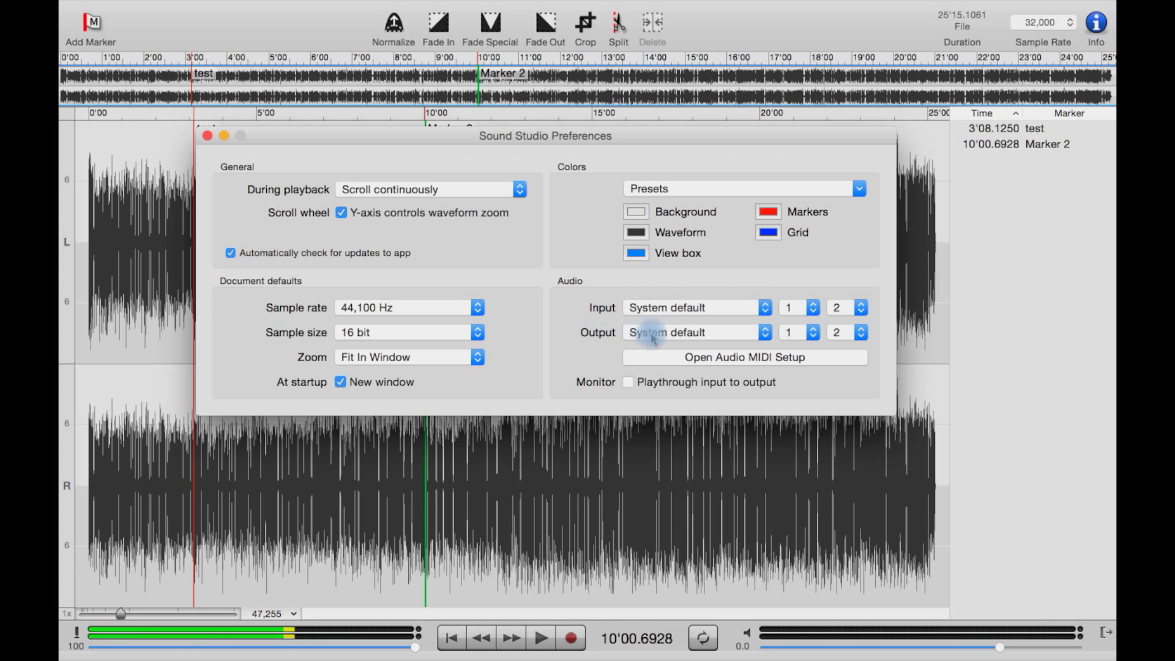
click(652, 334)
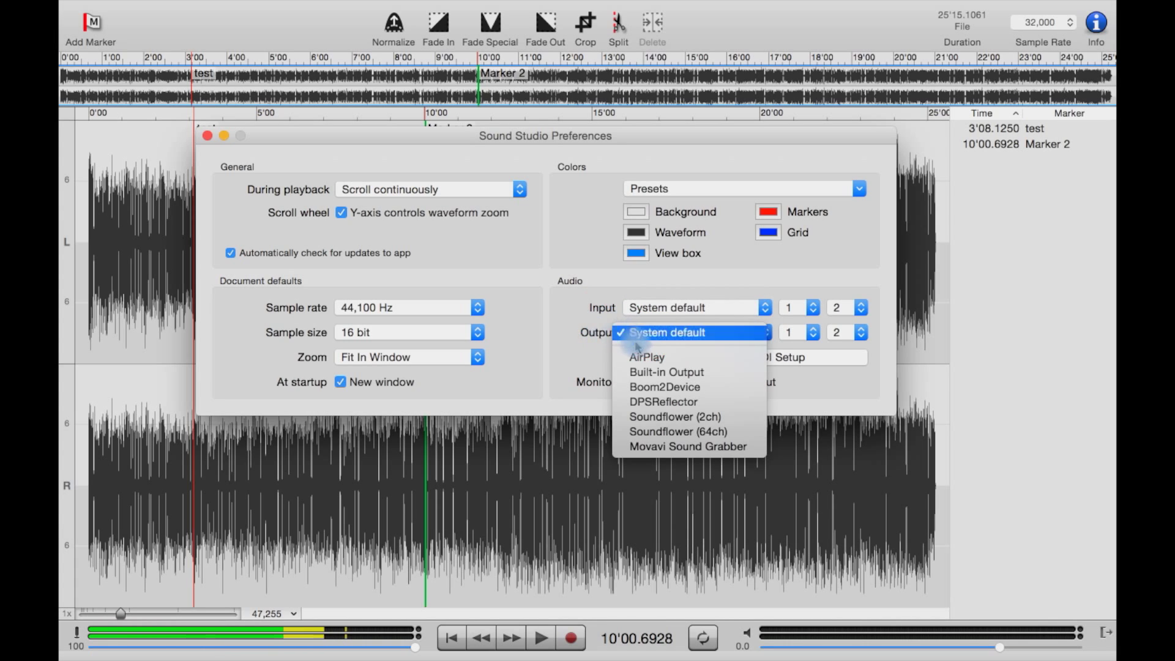
click(601, 325)
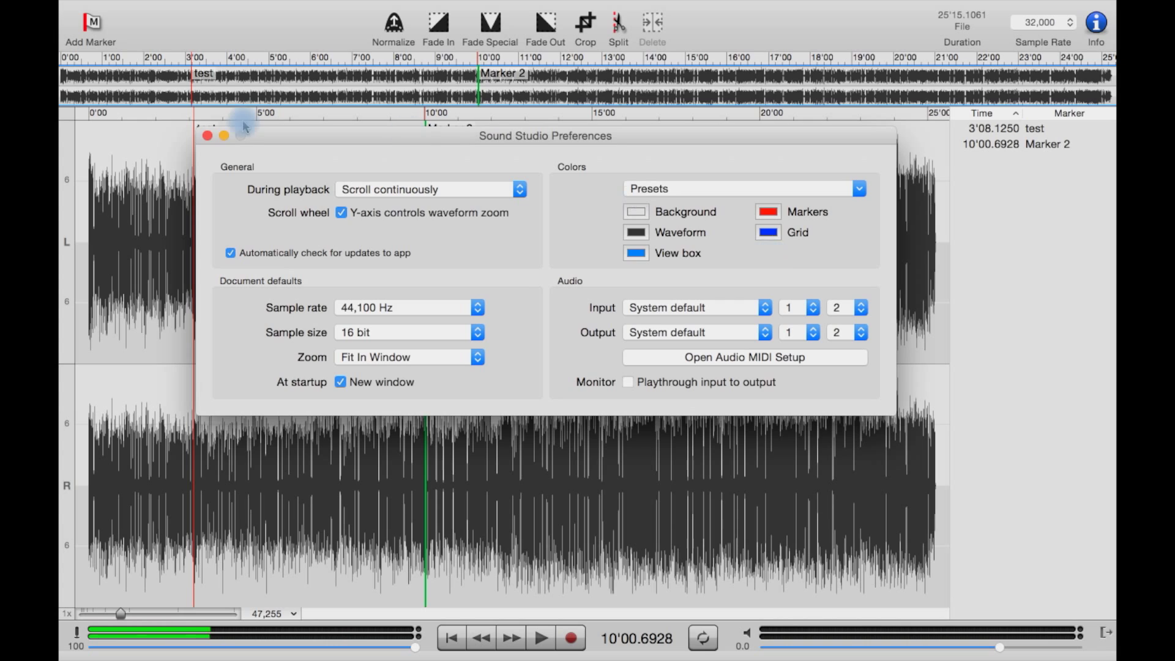
click(208, 135)
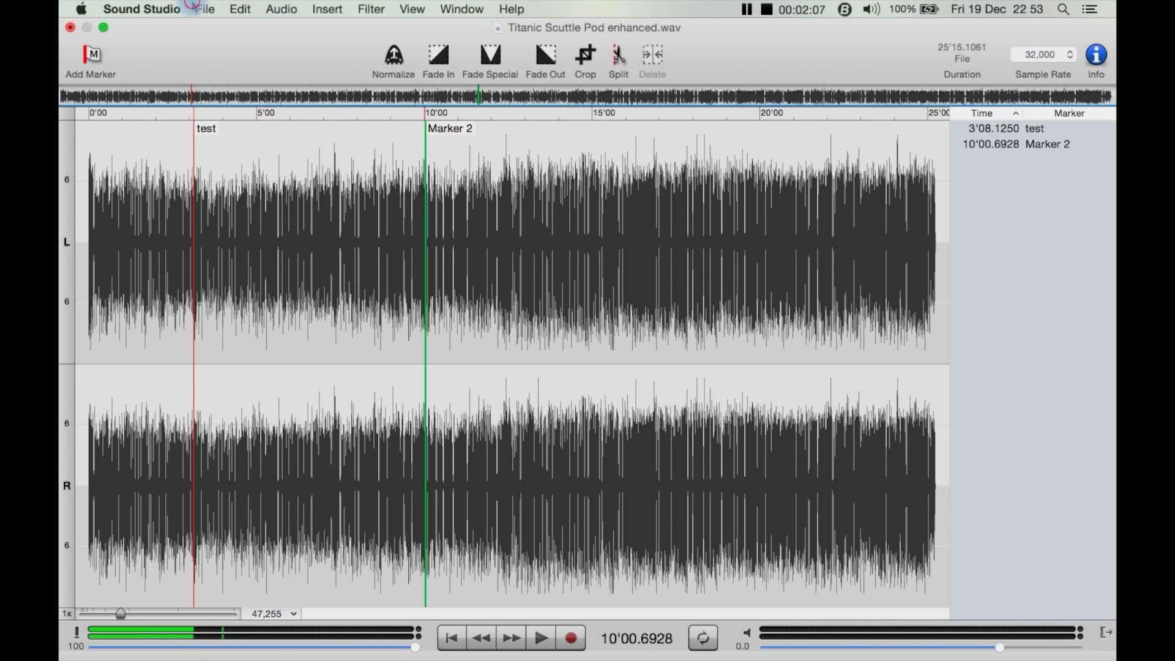
Open the file's Get Info window from the File menu and show its More Info fields
click(205, 9)
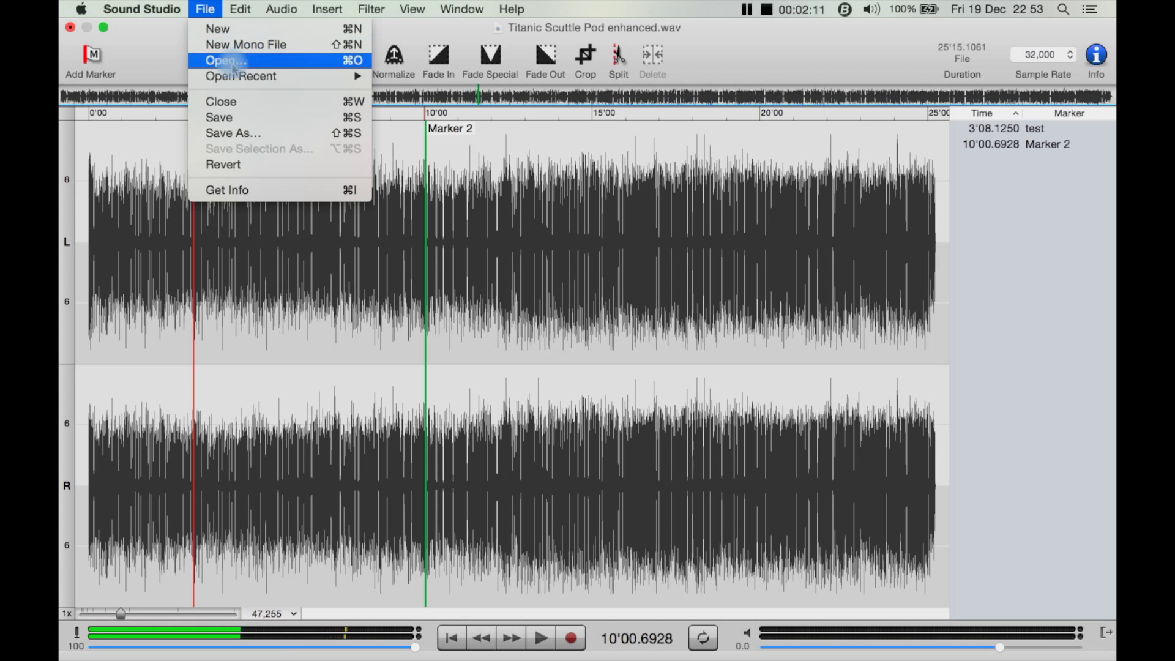
click(244, 134)
click(256, 189)
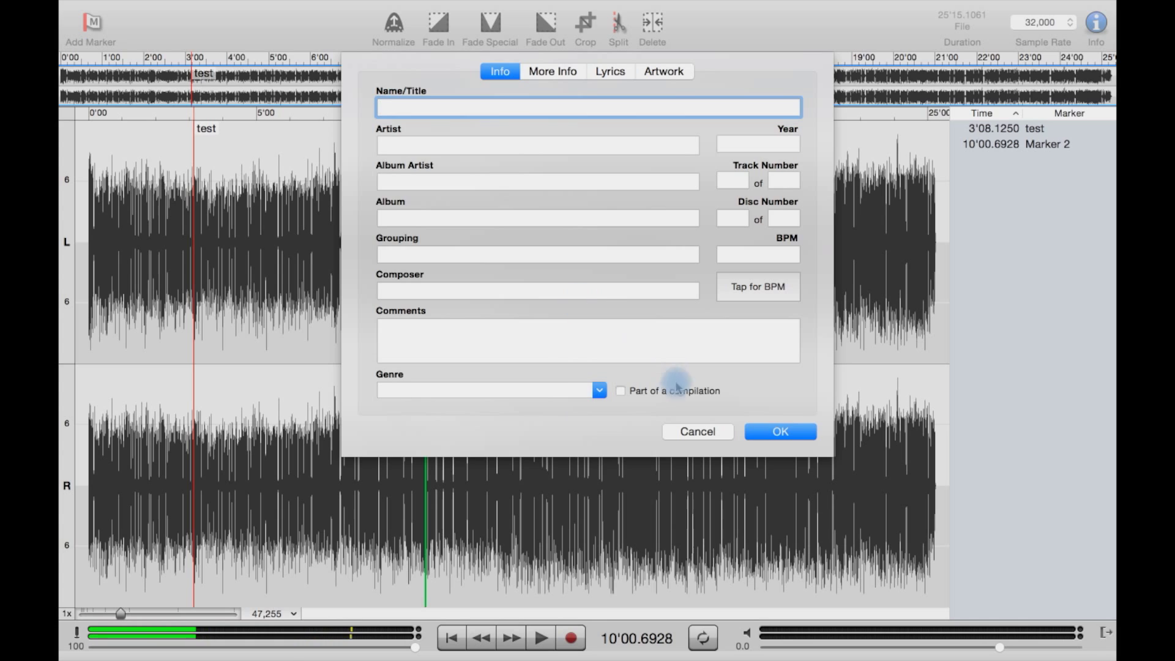
click(551, 71)
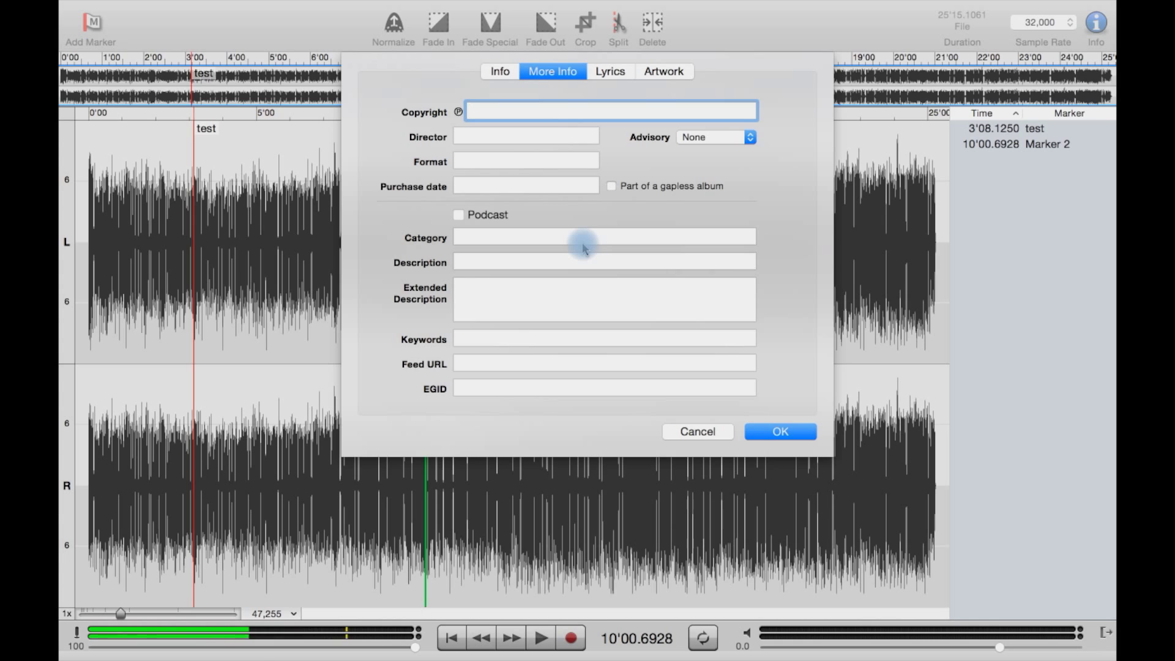
Tick Podcast, look over the Lyrics and Artwork tabs, and confirm with OK
click(500, 214)
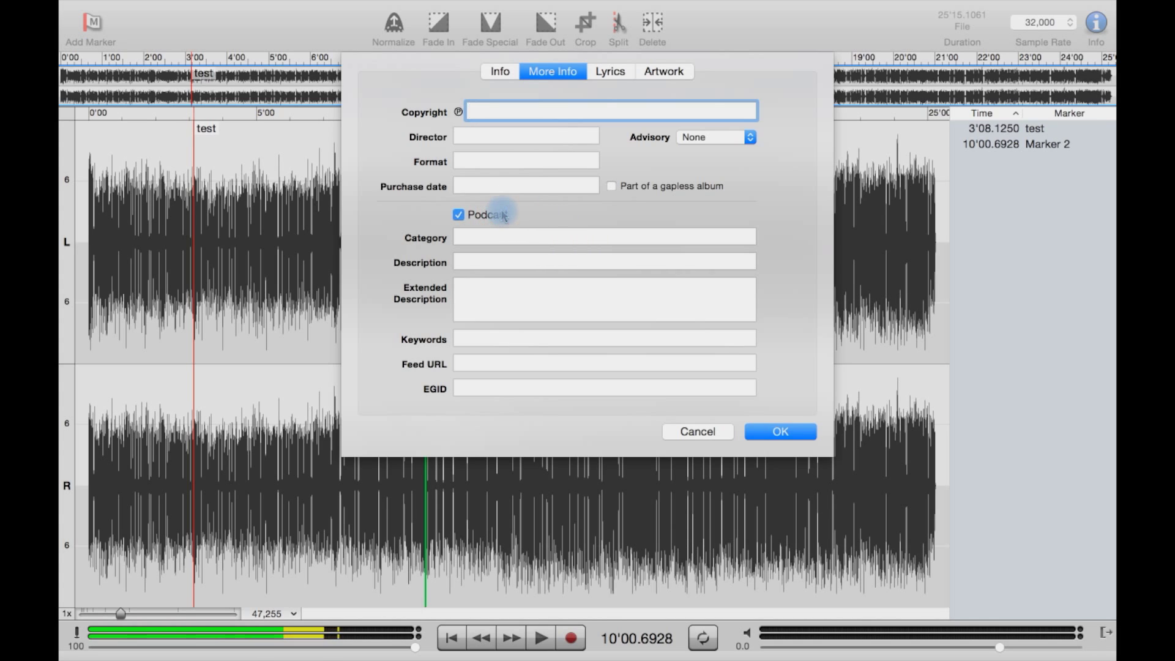
click(609, 72)
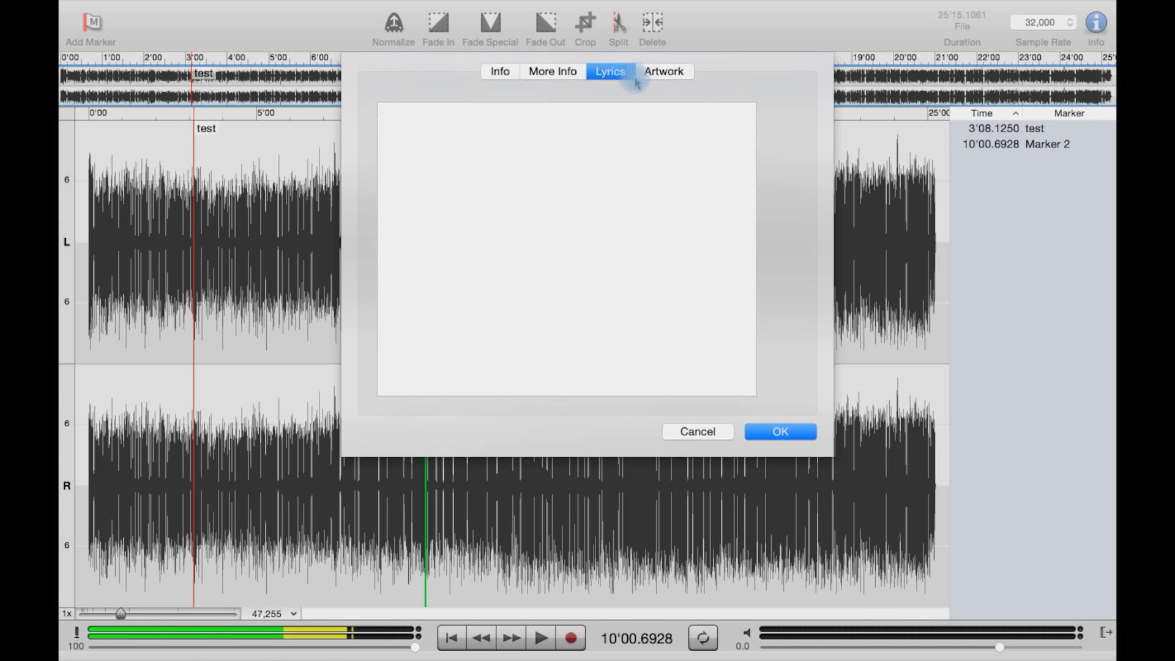
click(657, 74)
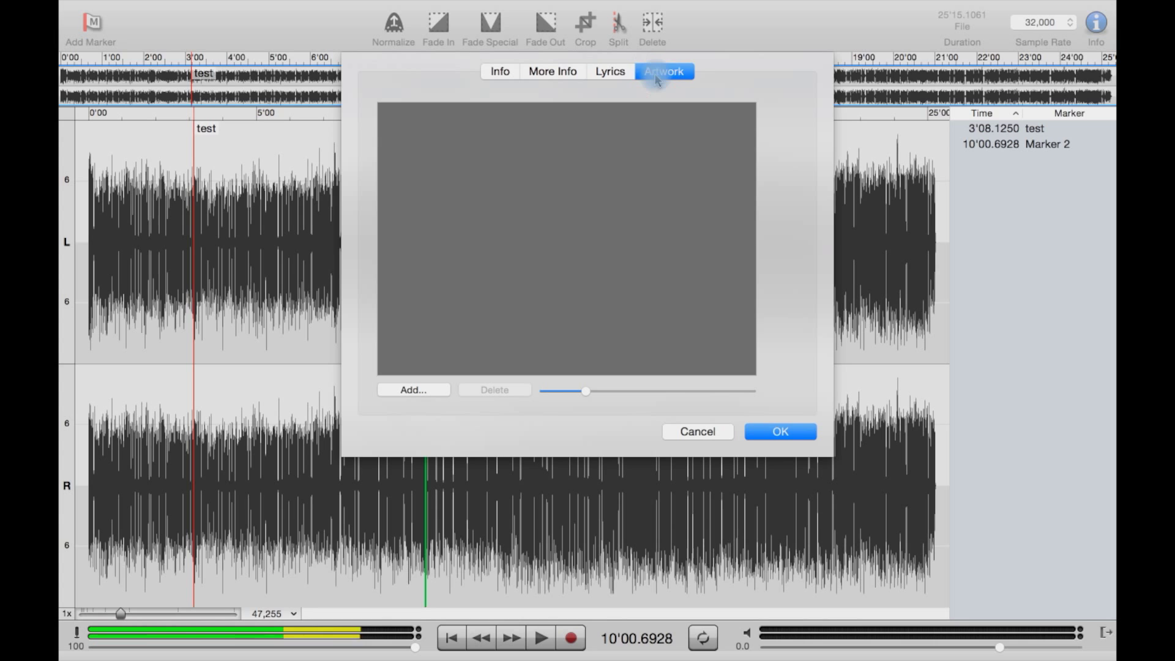
click(753, 428)
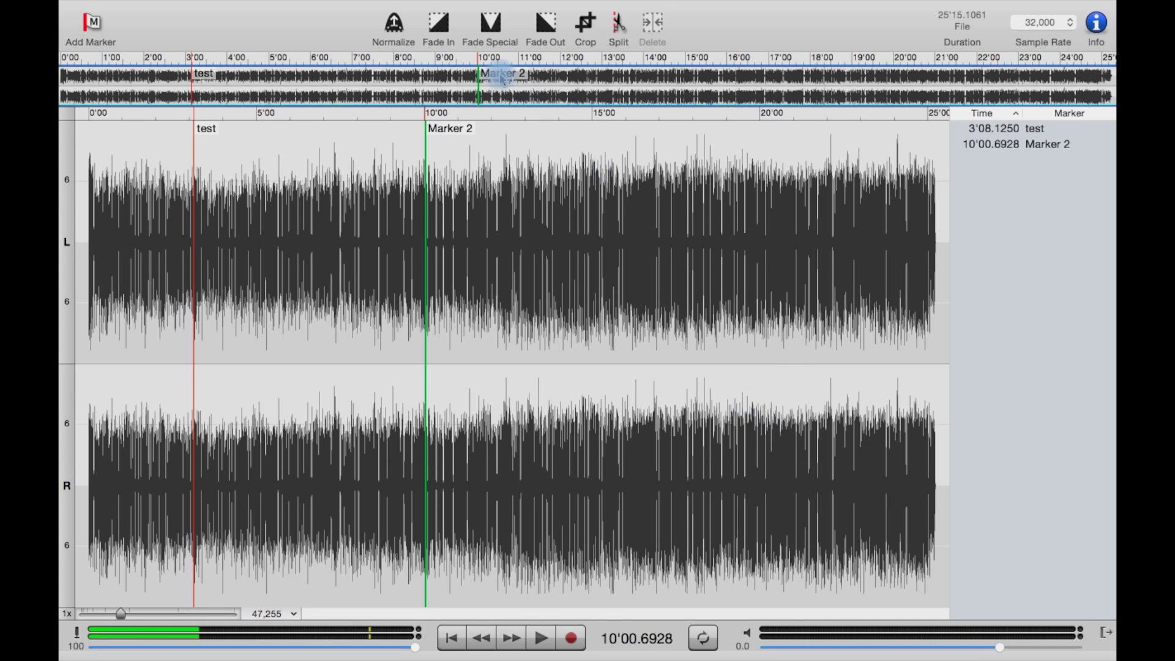
Browse the Edit, Audio and Insert menus, ending with the Filter menu open
click(249, 10)
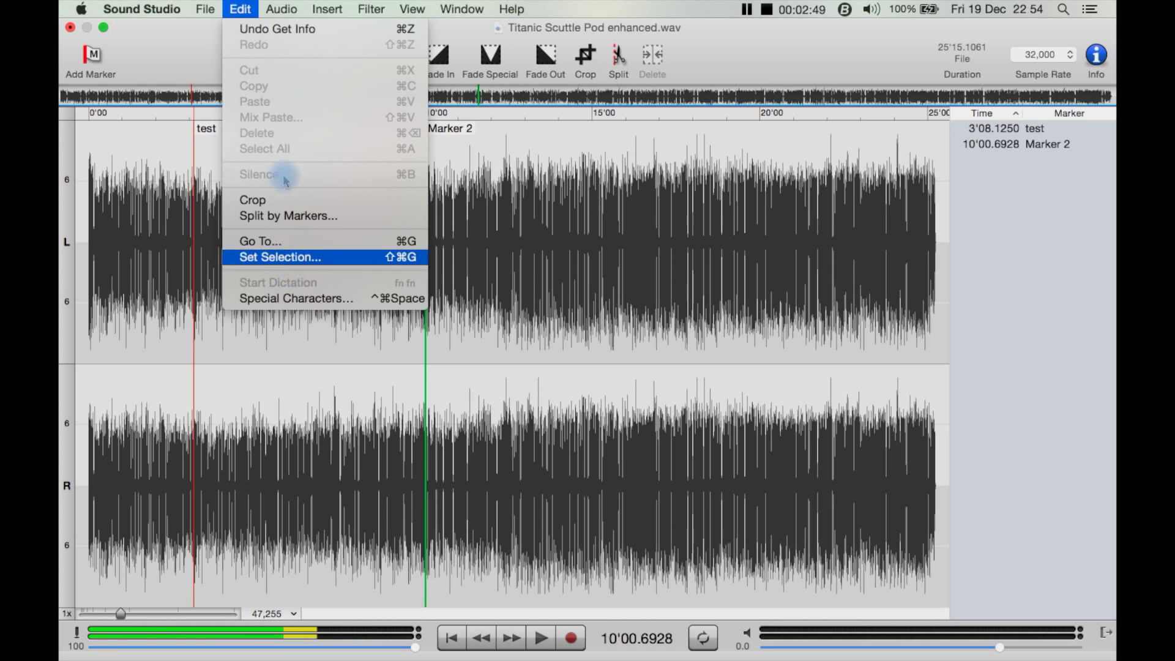
mouse_move(265, 21)
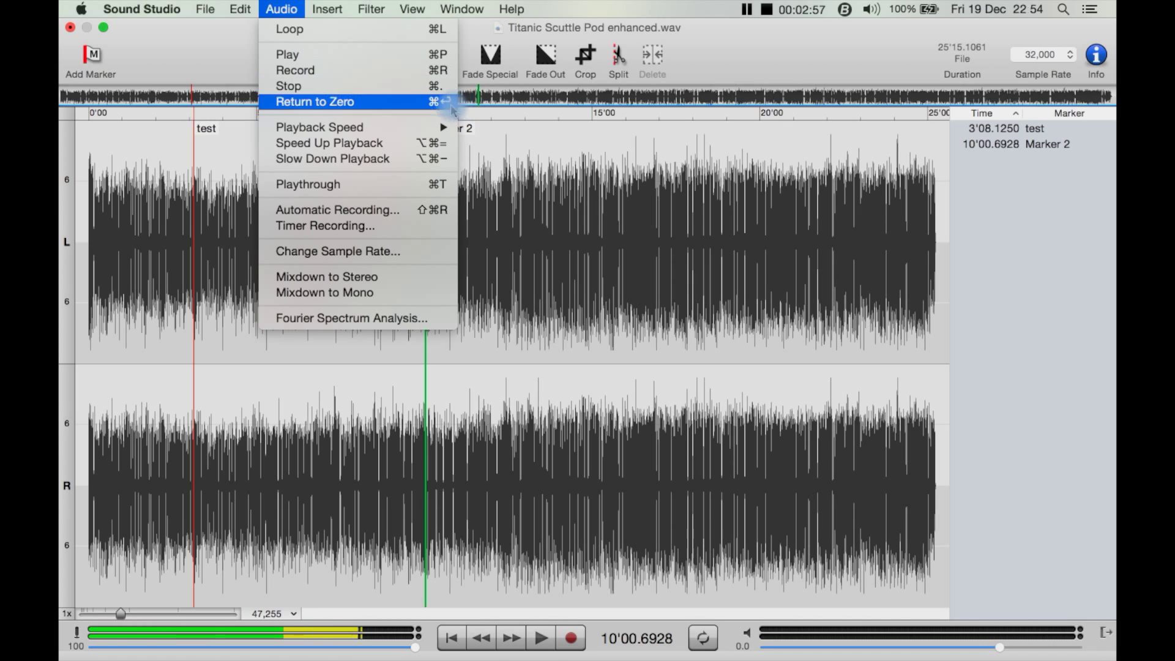
mouse_move(330, 130)
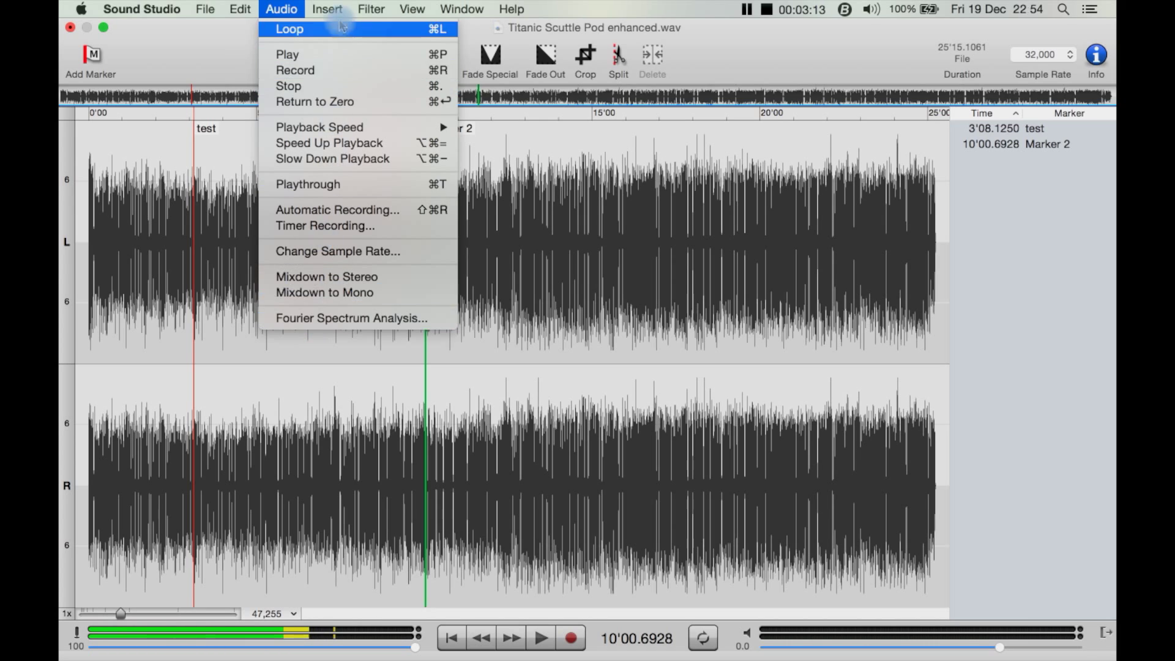
mouse_move(337, 11)
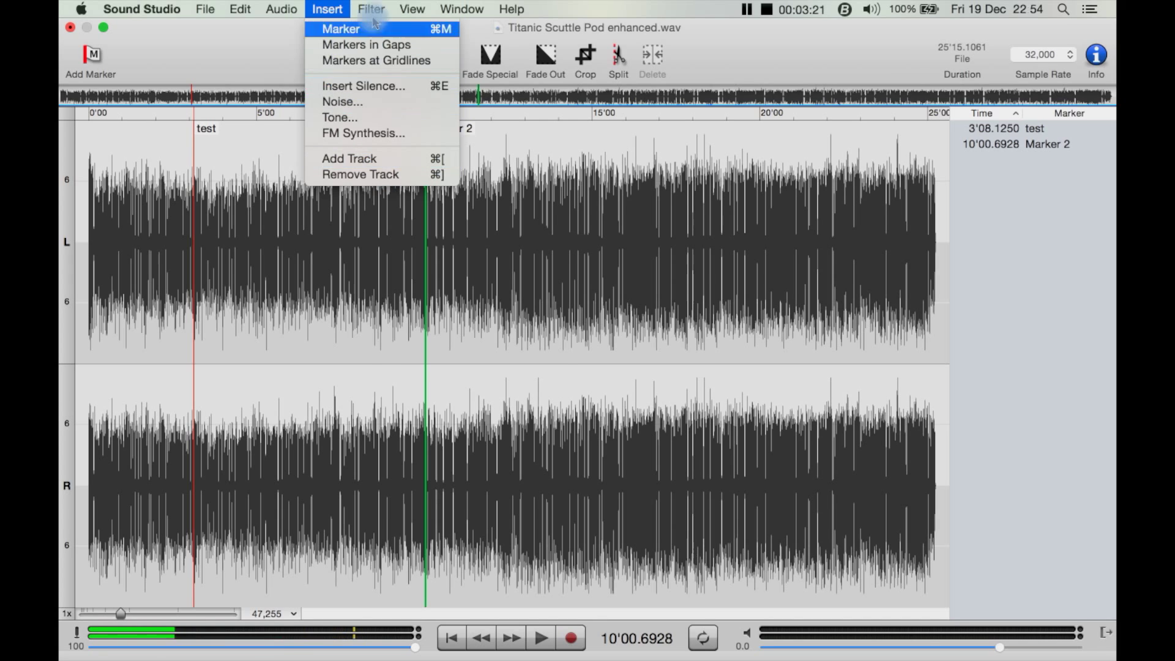
mouse_move(376, 16)
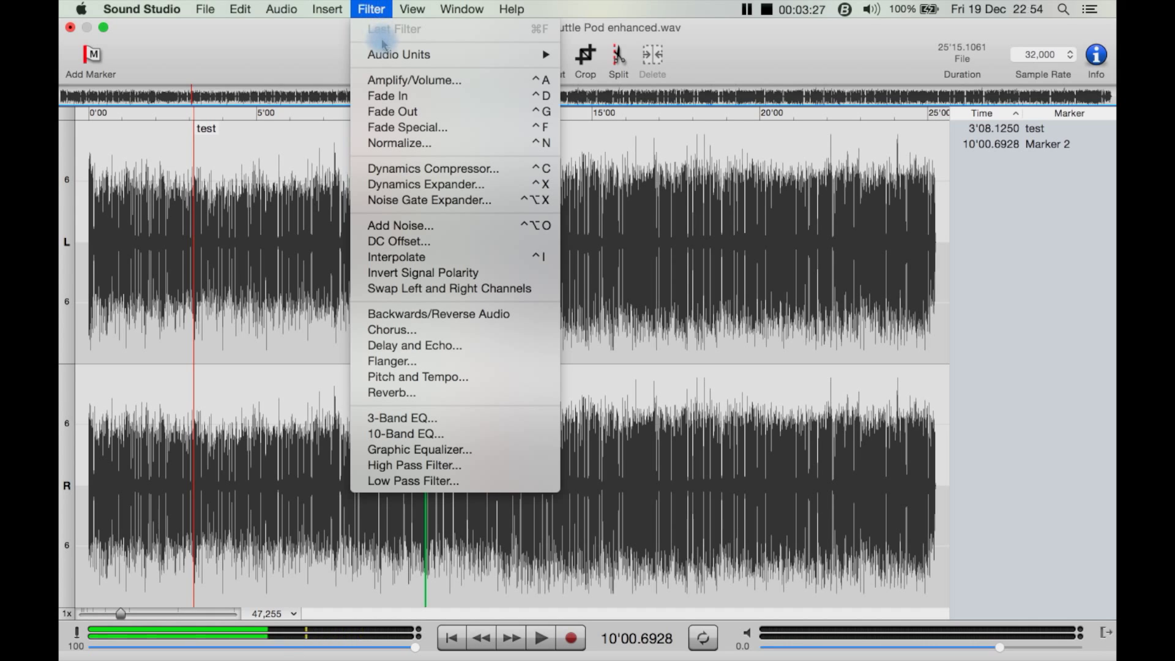
mouse_move(387, 55)
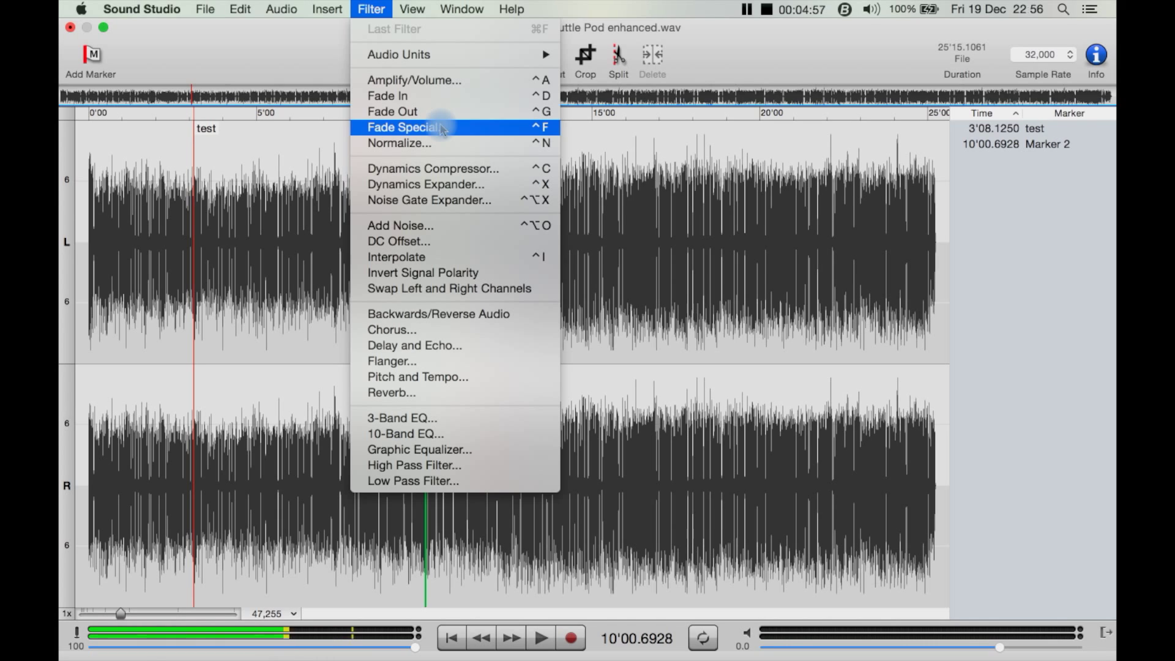
mouse_move(441, 65)
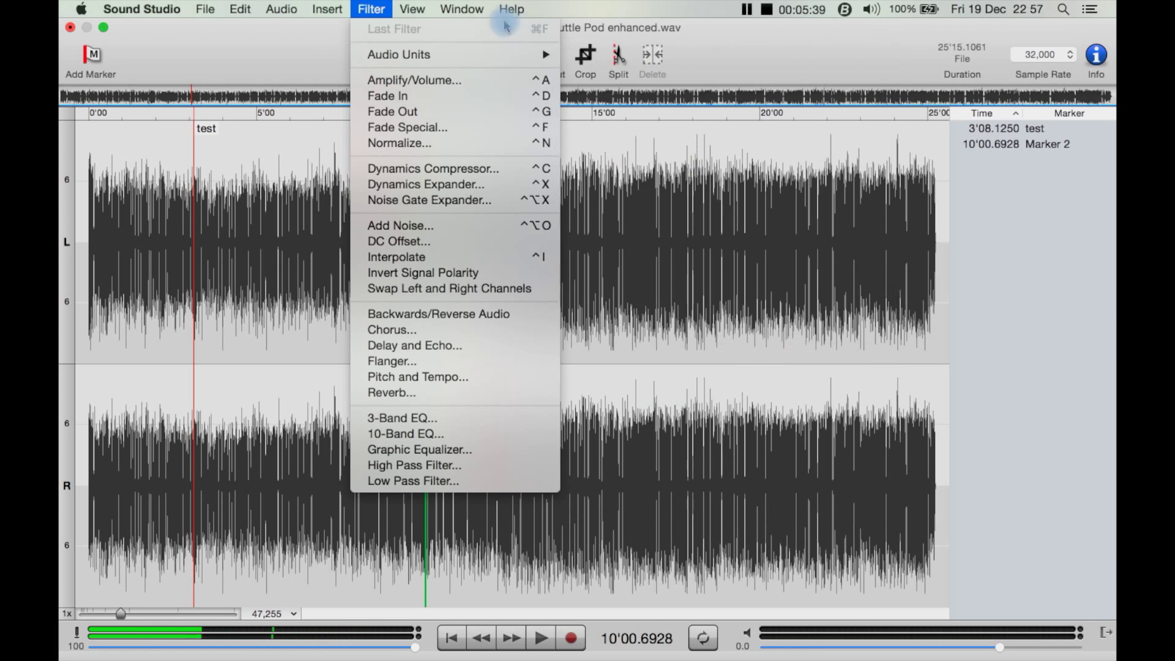
mouse_move(423, 11)
mouse_move(370, 9)
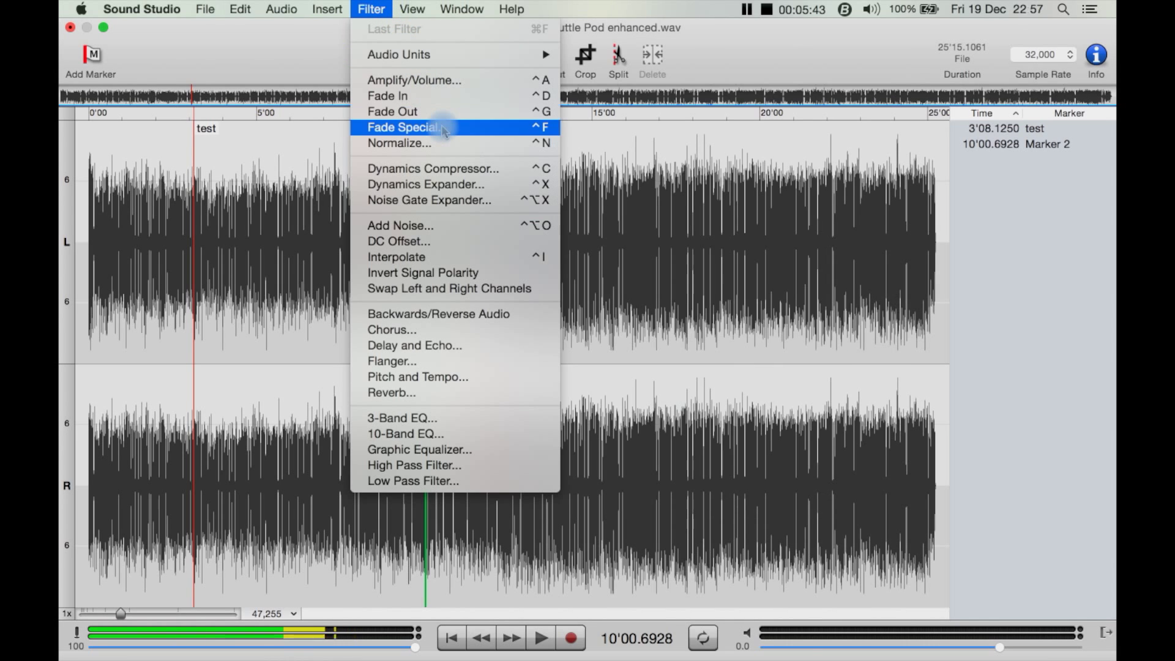
Open Filter > Pitch and Tempo and check its Preset list, keeping None
click(423, 377)
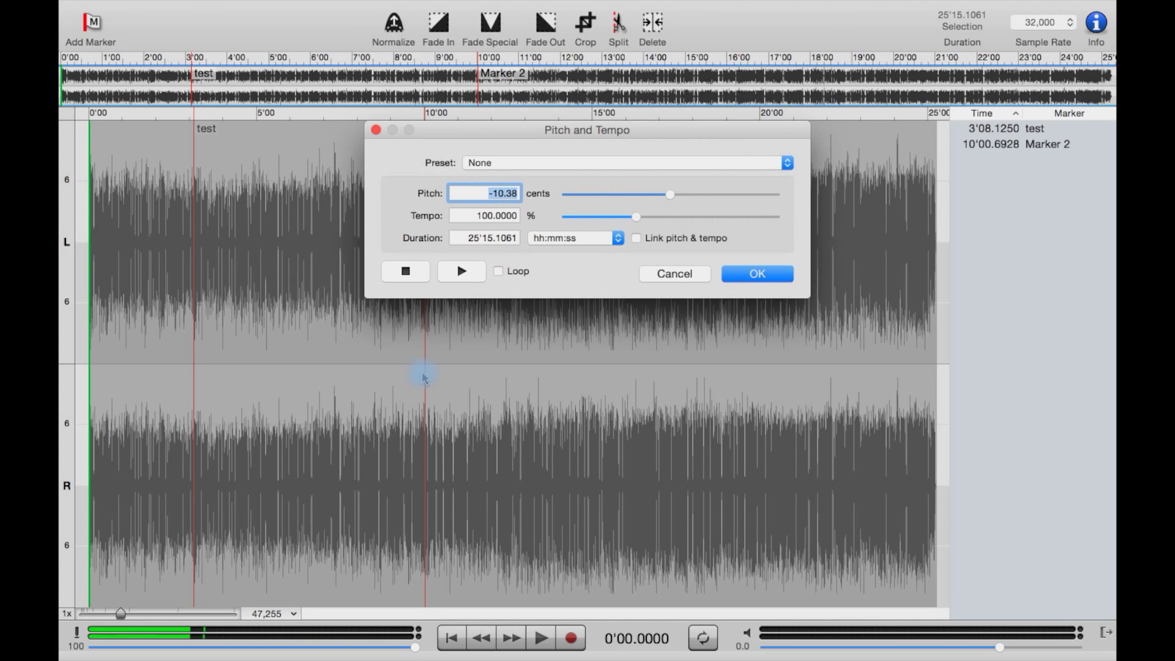
click(521, 163)
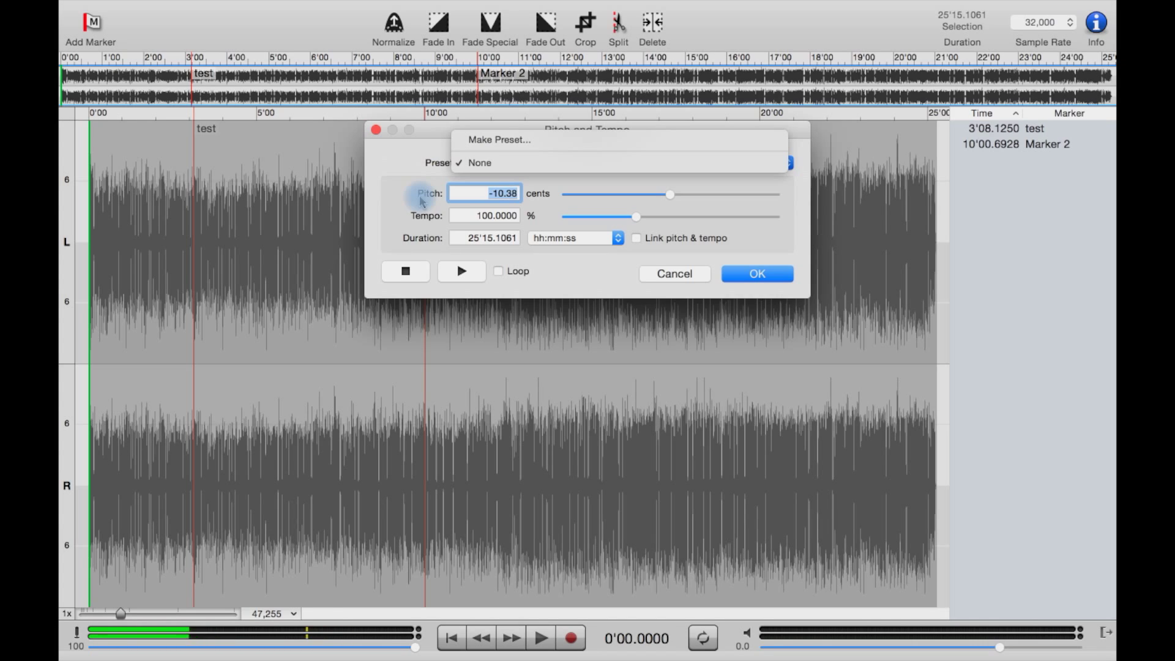
click(419, 164)
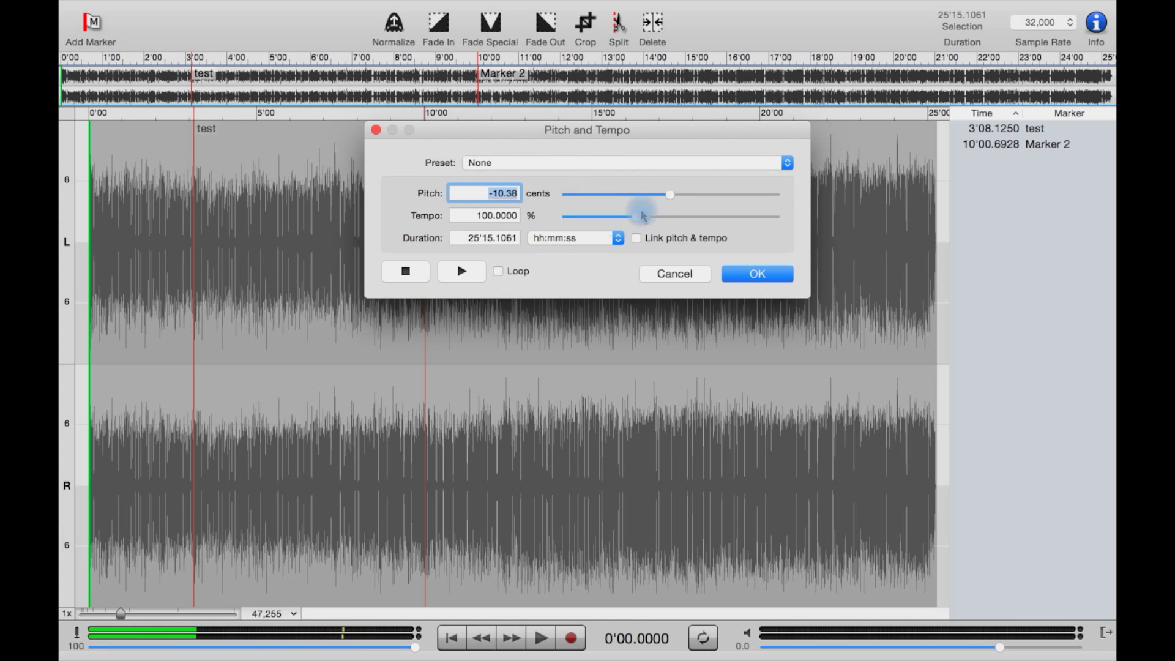
Cancel Pitch and Tempo, then play and stop a brief moment from early in the recording
click(670, 277)
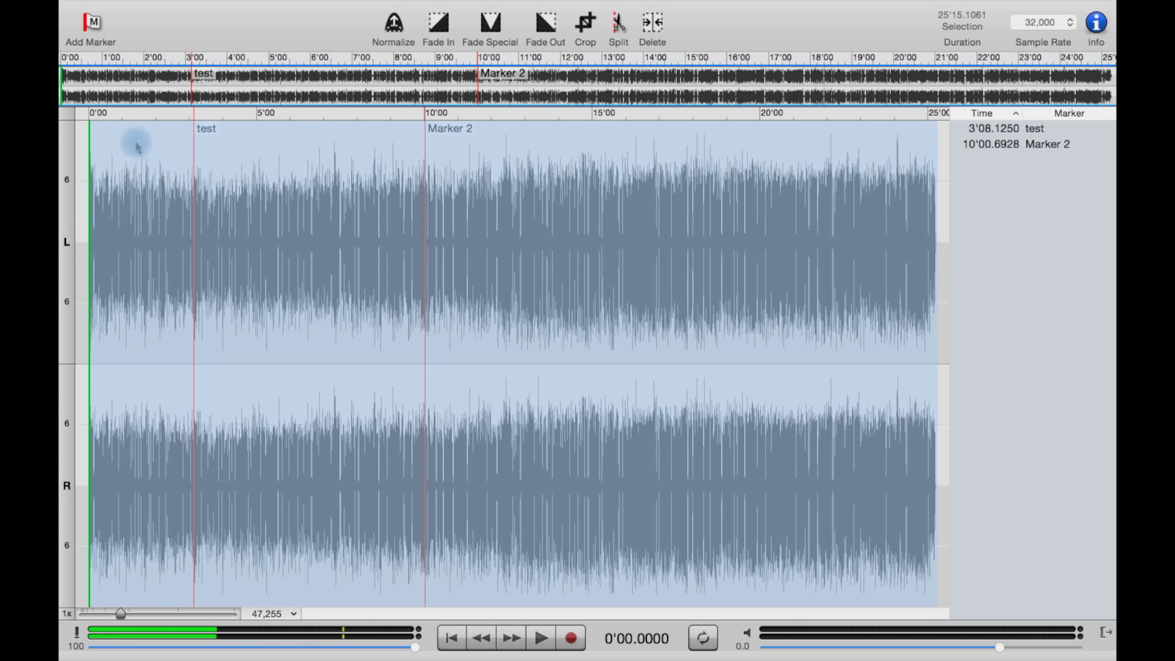
click(116, 138)
key(space)
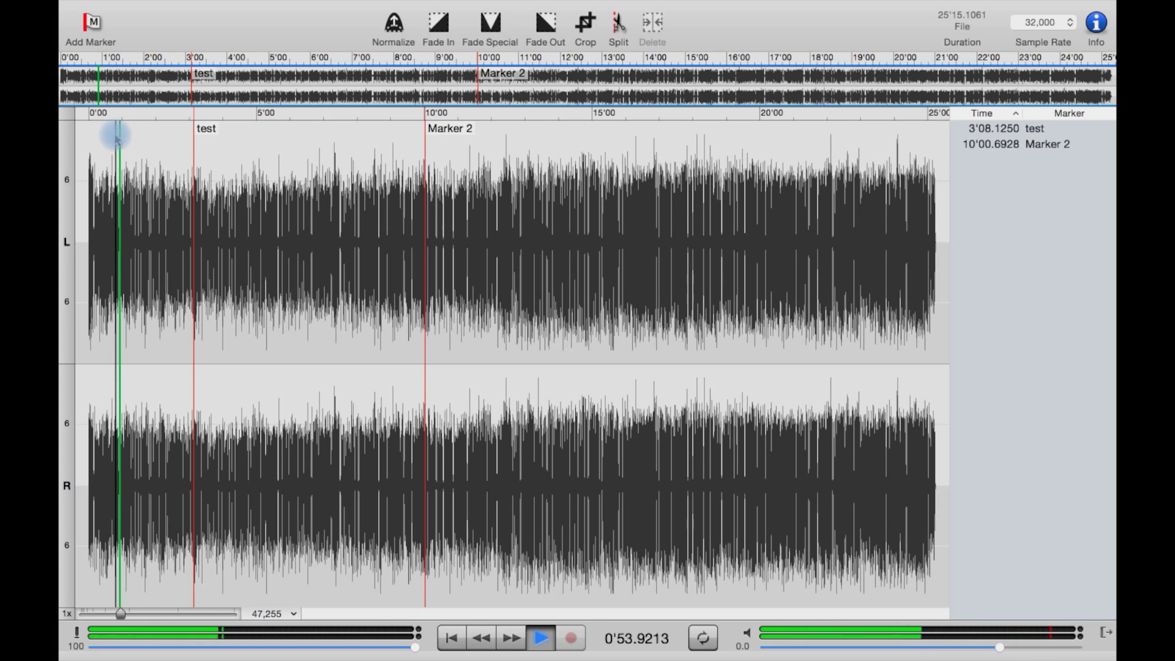
key(space)
Select a roughly 40-second stretch near the start and bring up the Filter menu
click(102, 163)
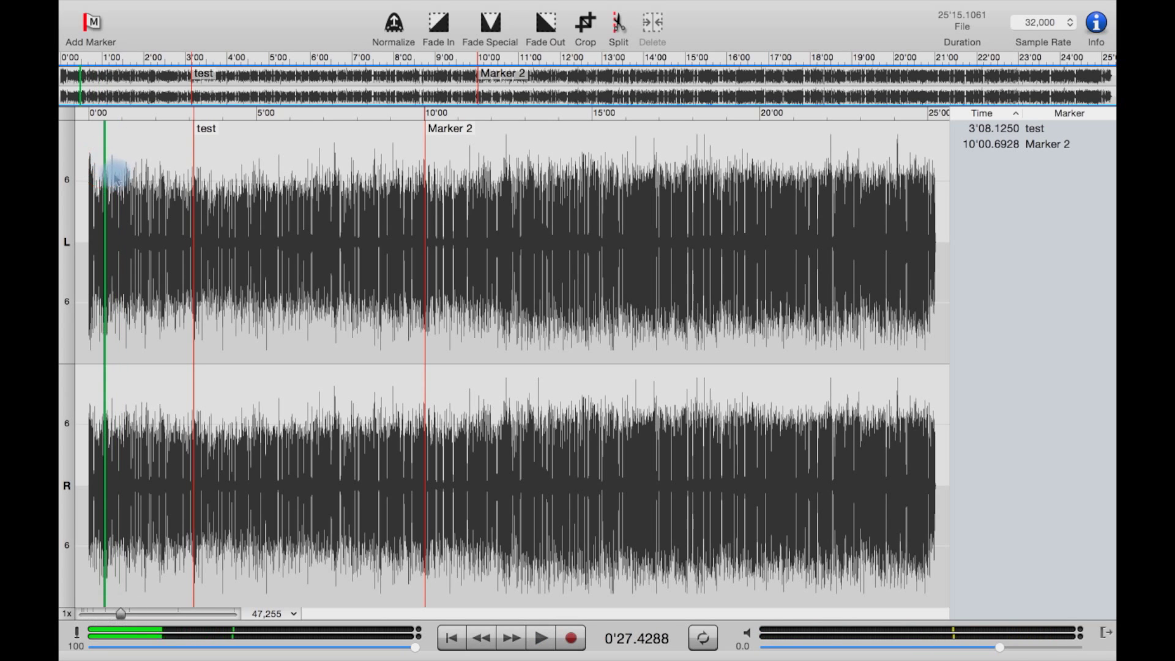
click(107, 166)
drag(107, 167, 129, 180)
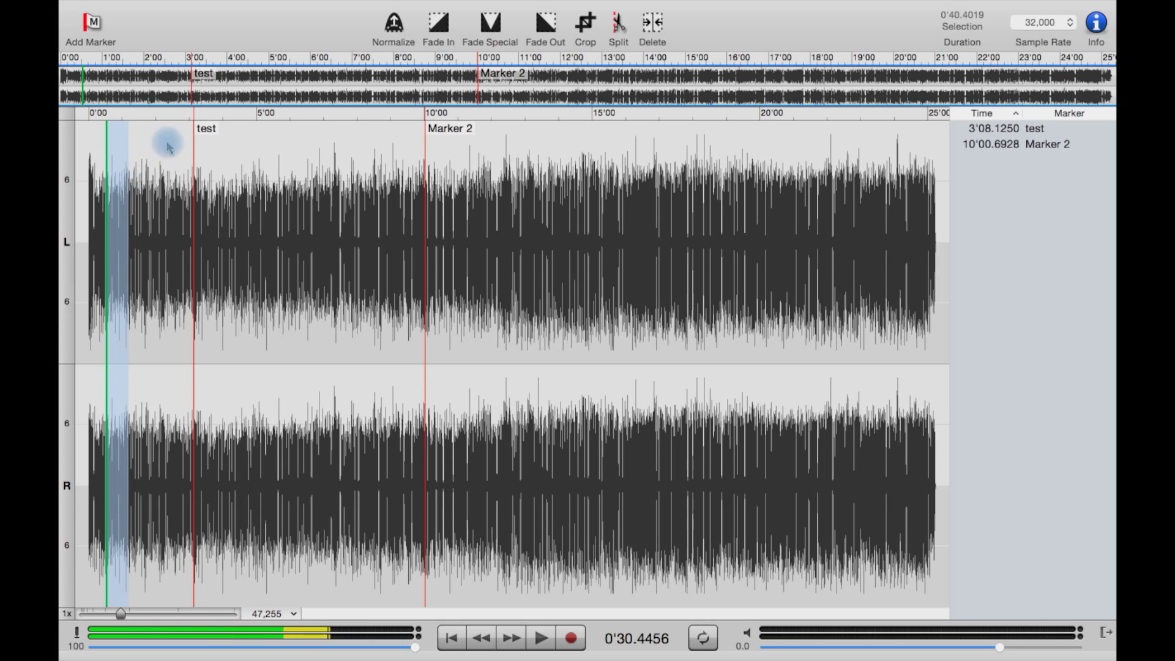
click(464, 9)
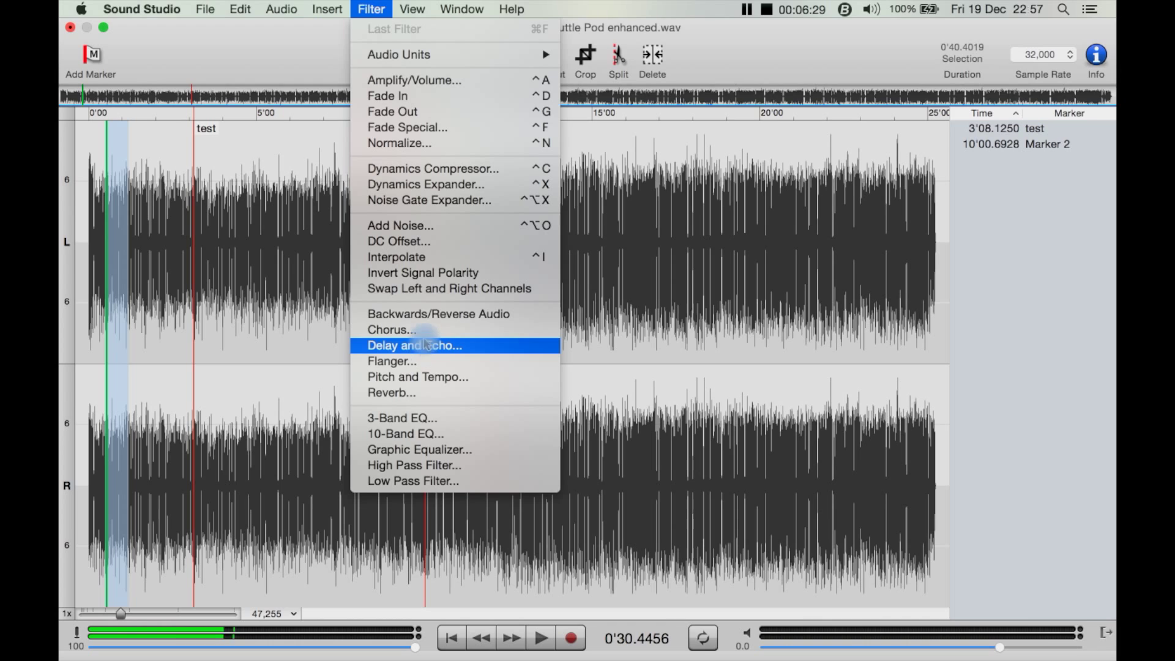
Apply Pitch and Tempo to the 0'40.4019 selection and play back the result
click(429, 377)
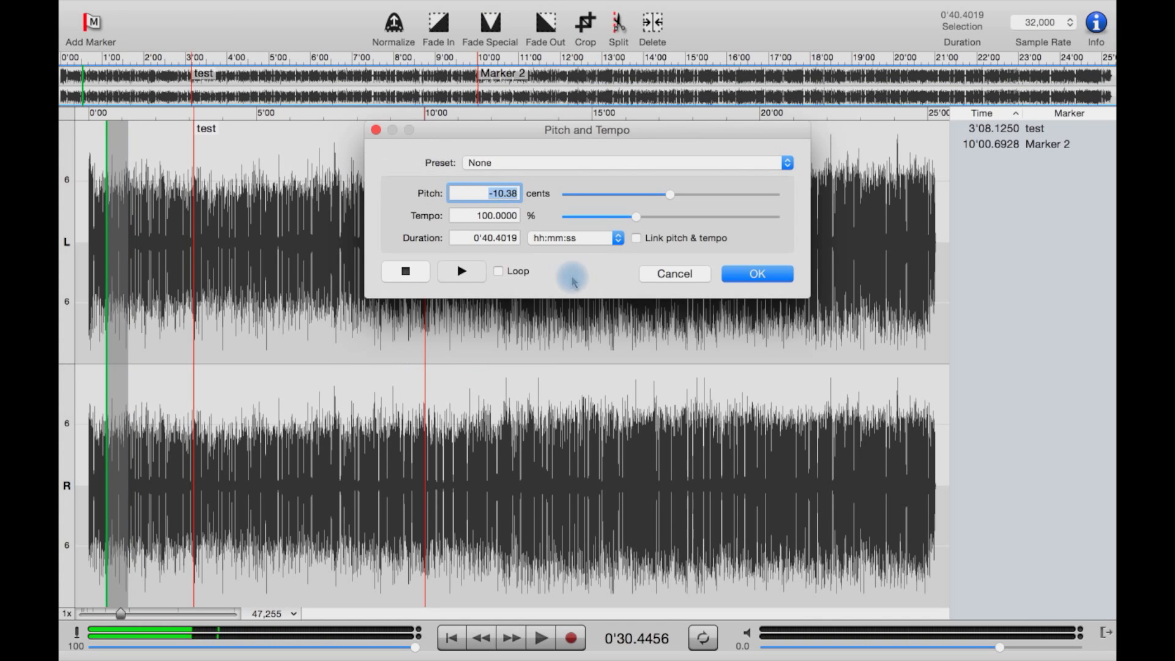
click(755, 273)
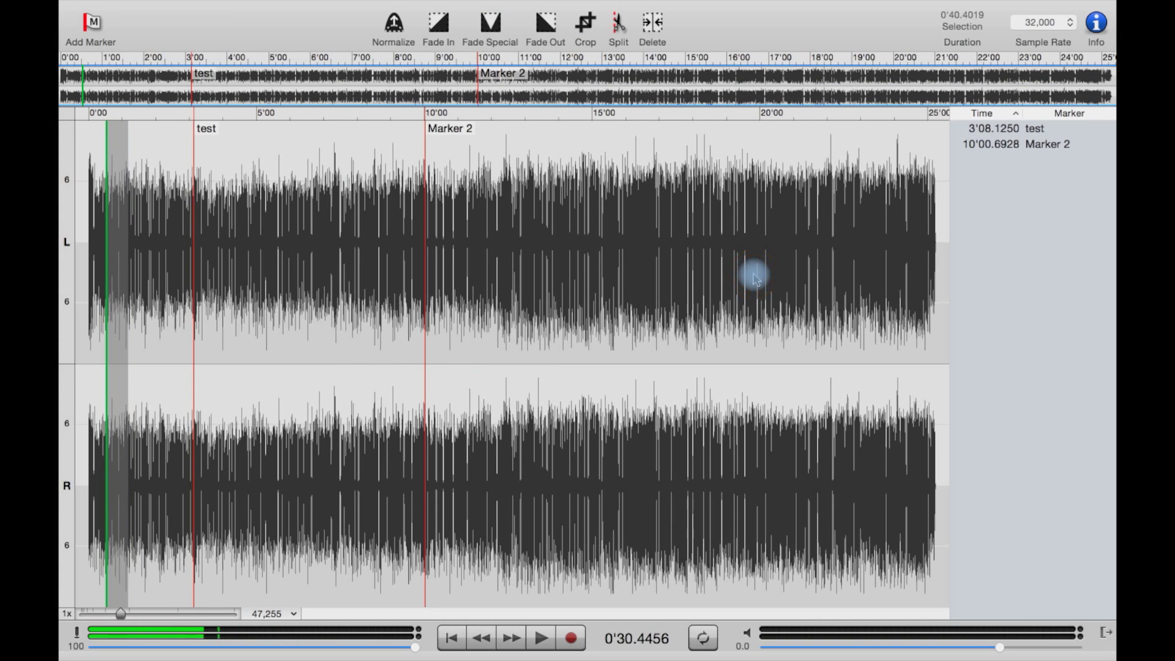
key(space)
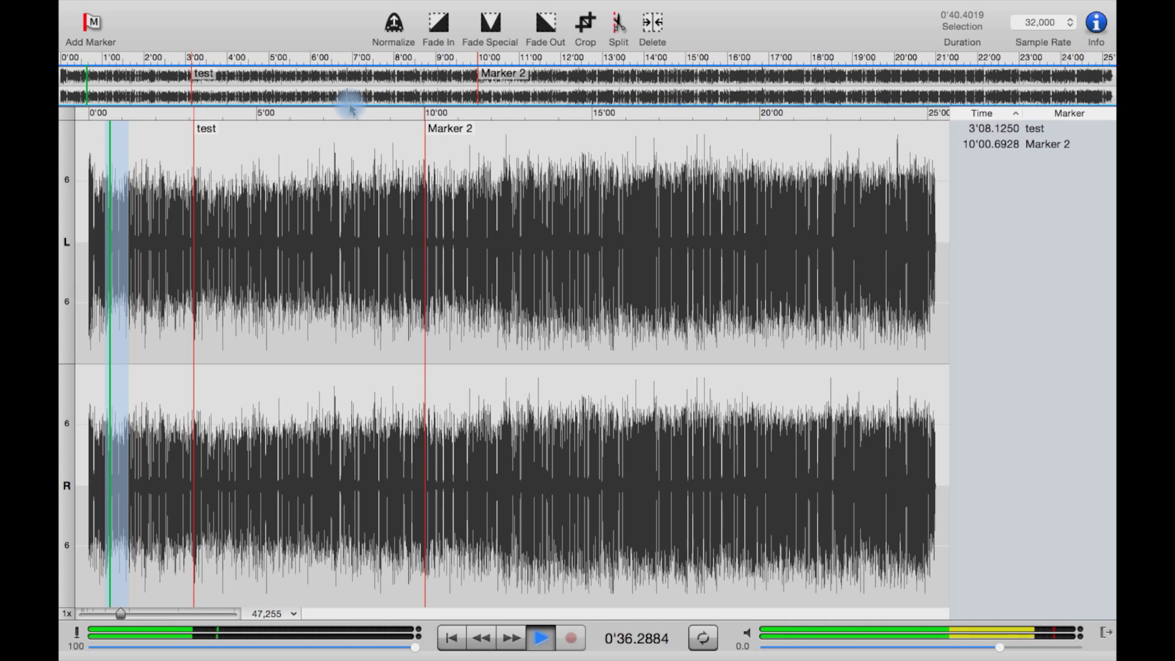
key(space)
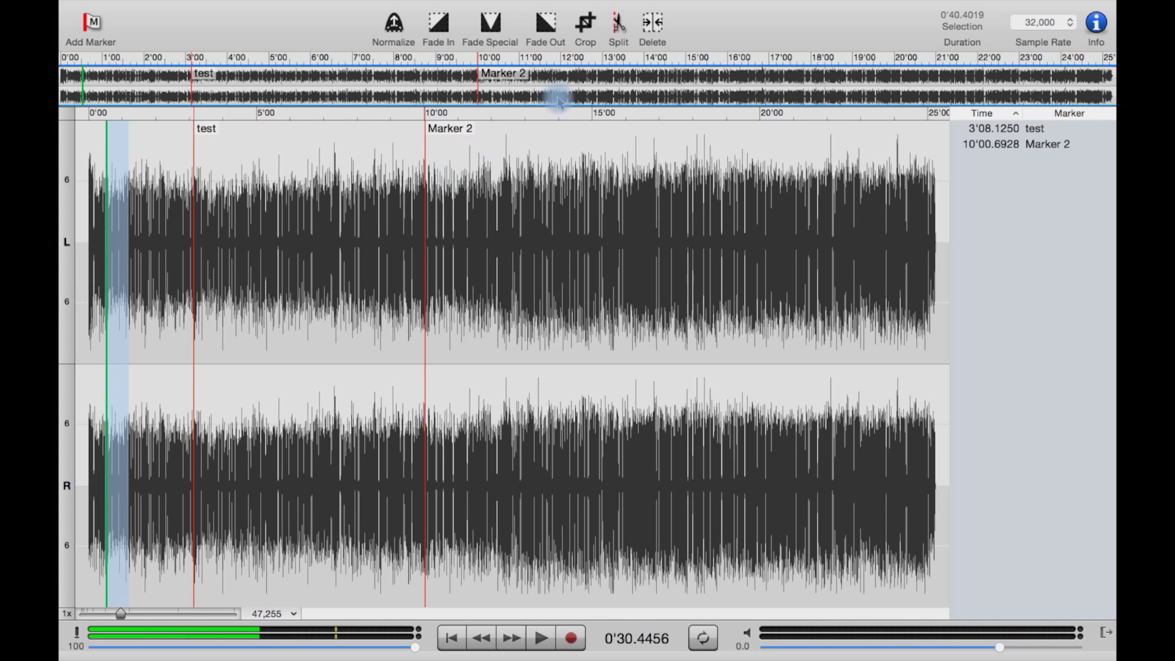
Cancel the track Info dialog, then browse the Filter, View, Help and Sound Studio menus
click(1091, 25)
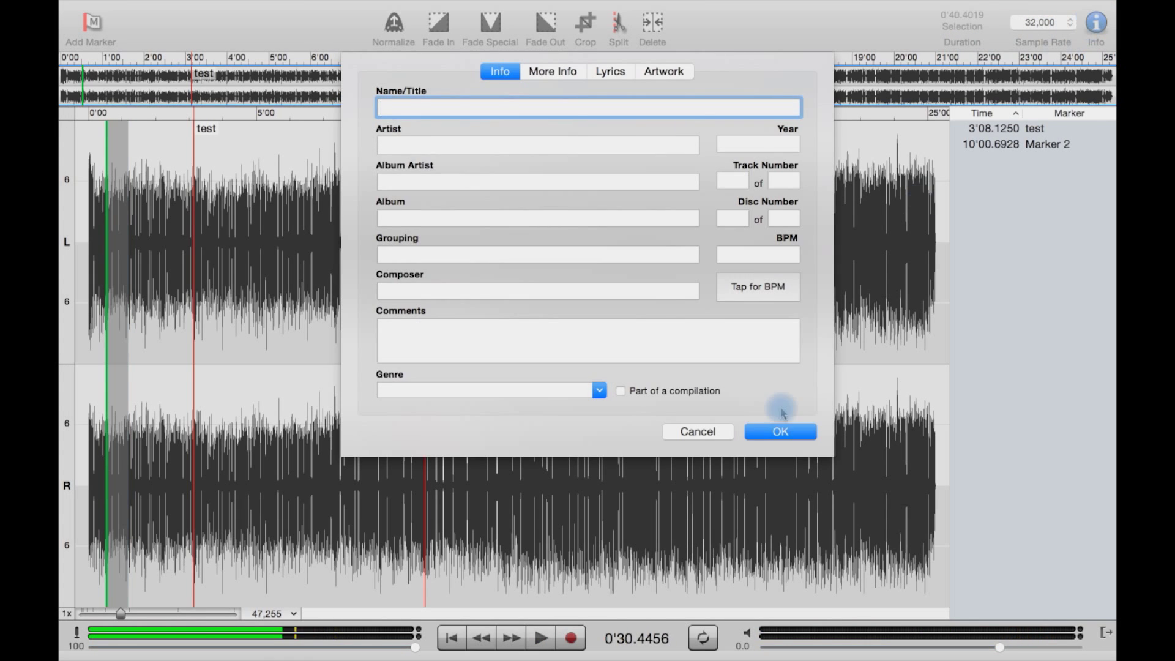
click(699, 431)
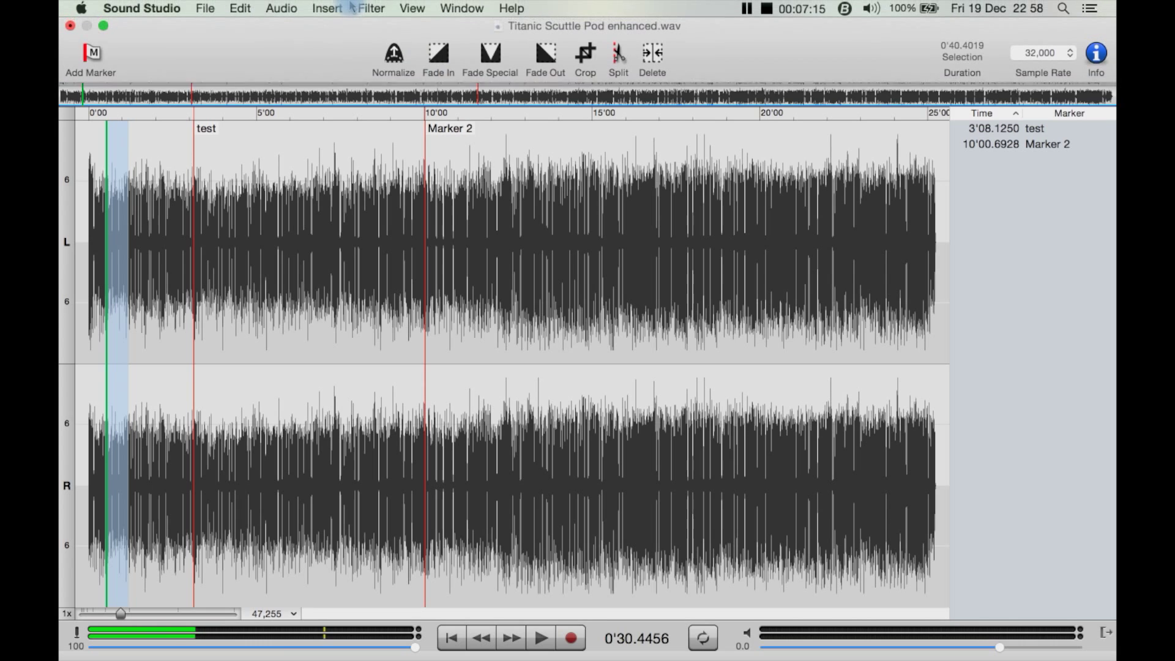
click(369, 8)
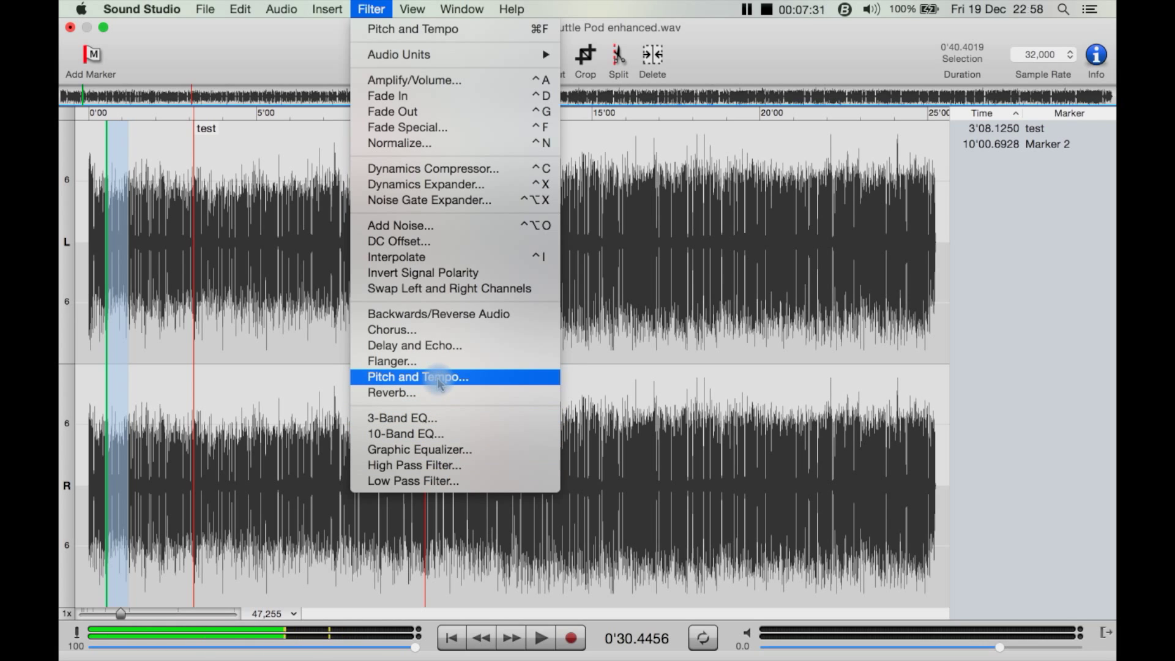
mouse_move(451, 60)
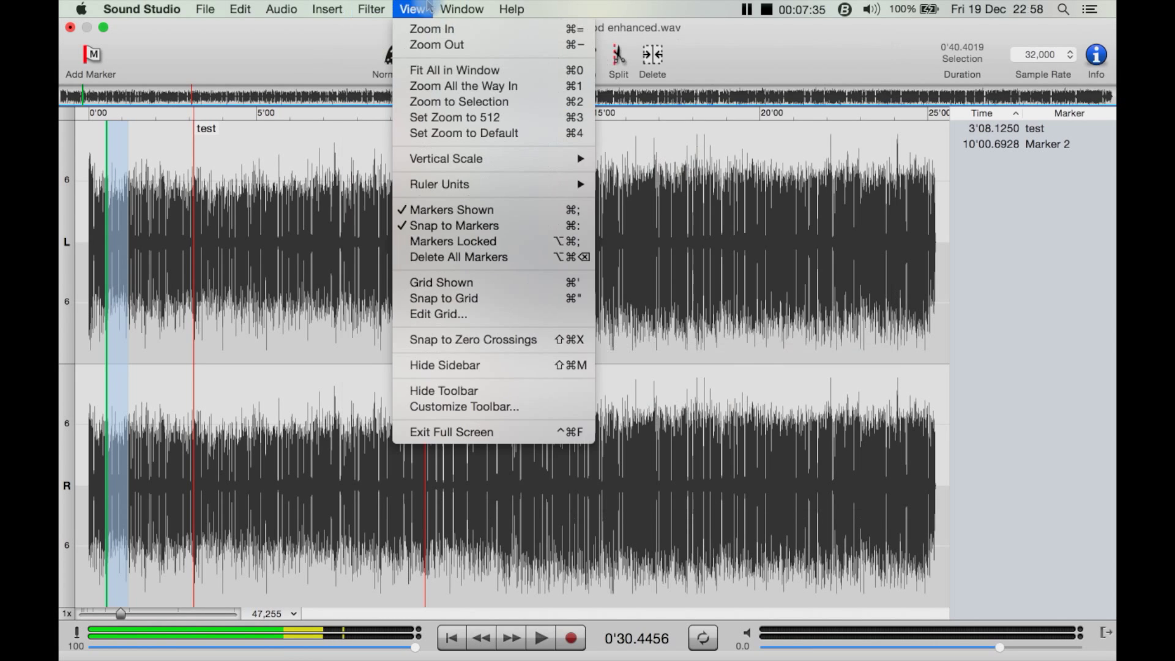
mouse_move(466, 7)
mouse_move(512, 7)
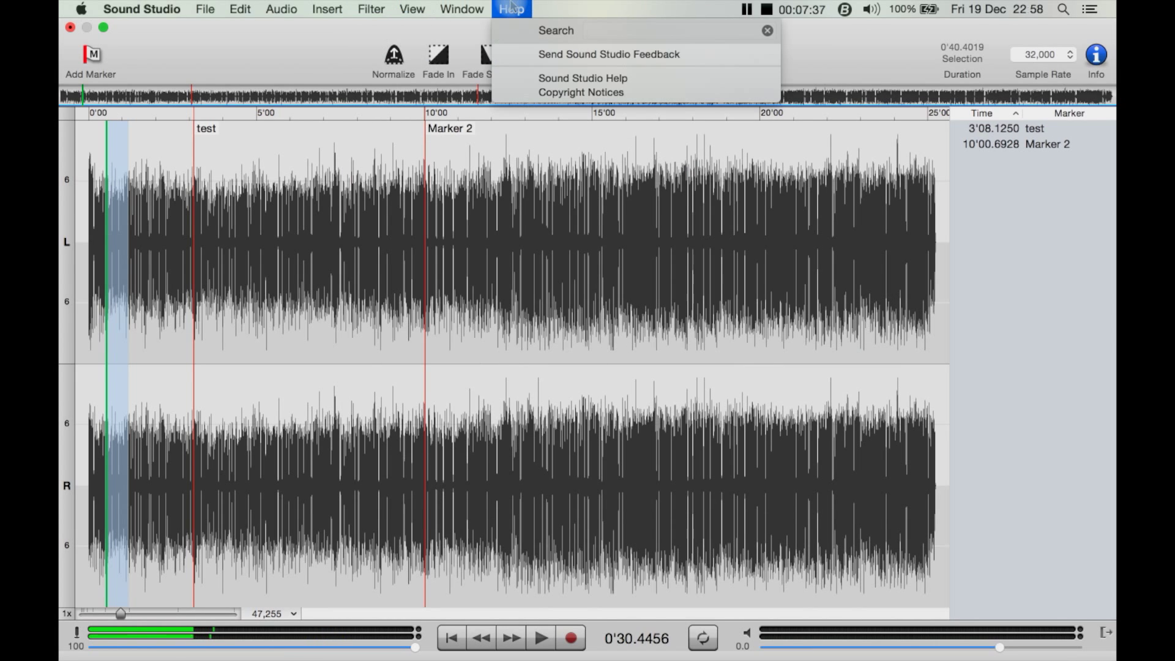
click(548, 79)
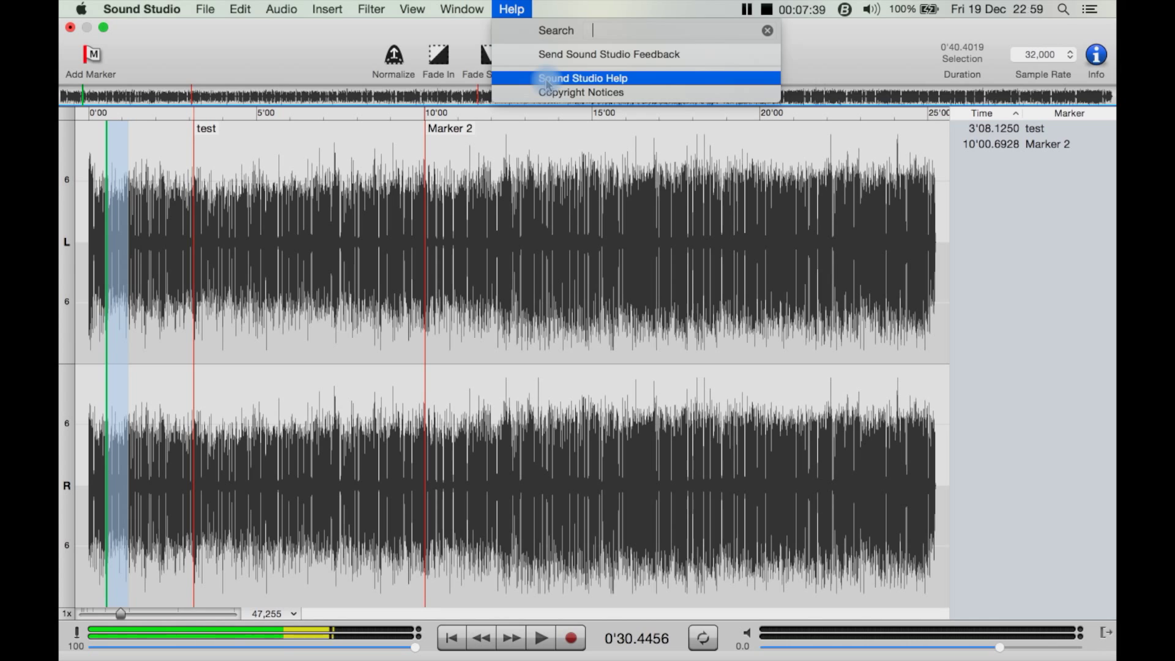
mouse_move(142, 8)
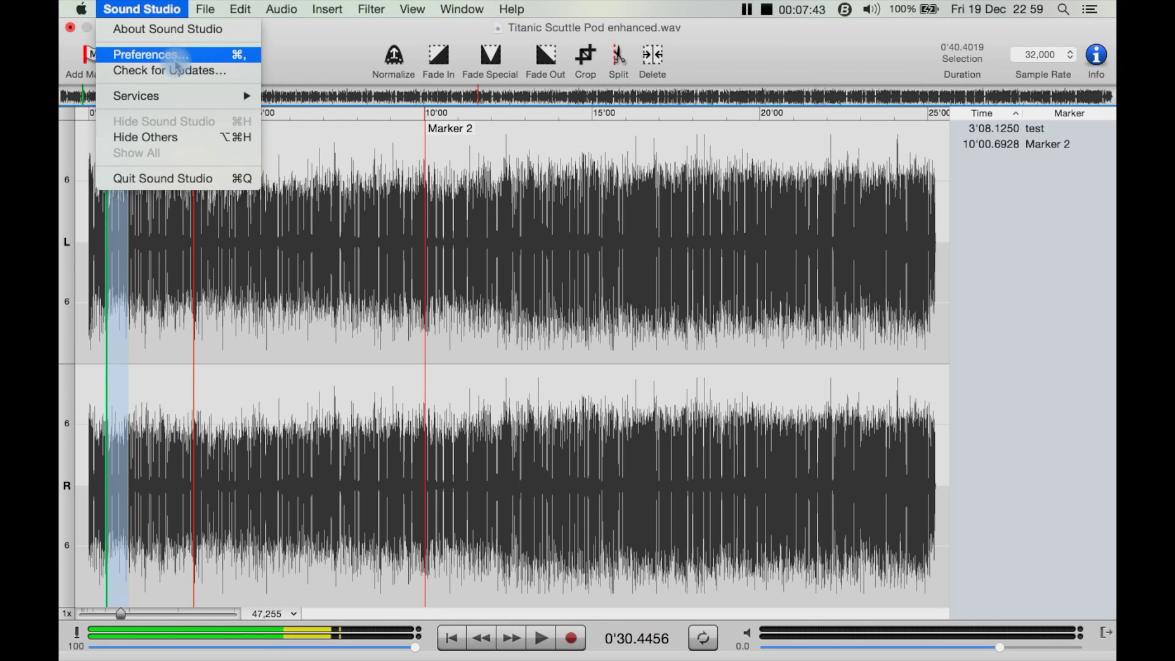
Show the About Sound Studio window
click(166, 31)
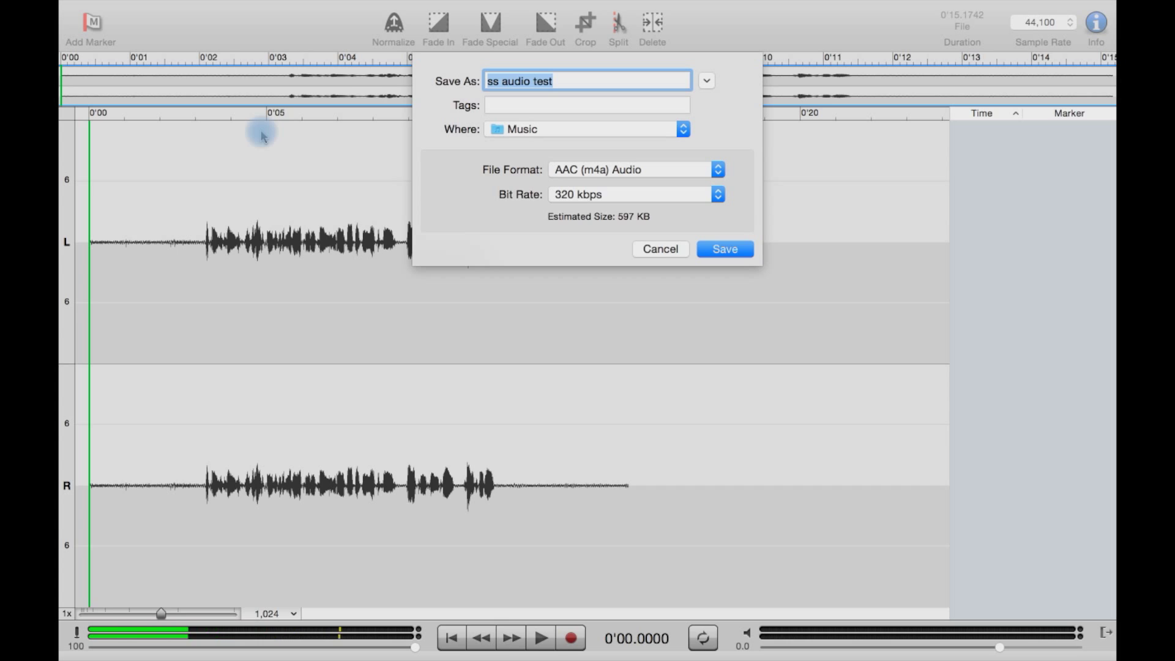
Review the File Format and Bit Rate lists for 'ss audio test', keeping 320 kbps, then reopen File Format
click(604, 173)
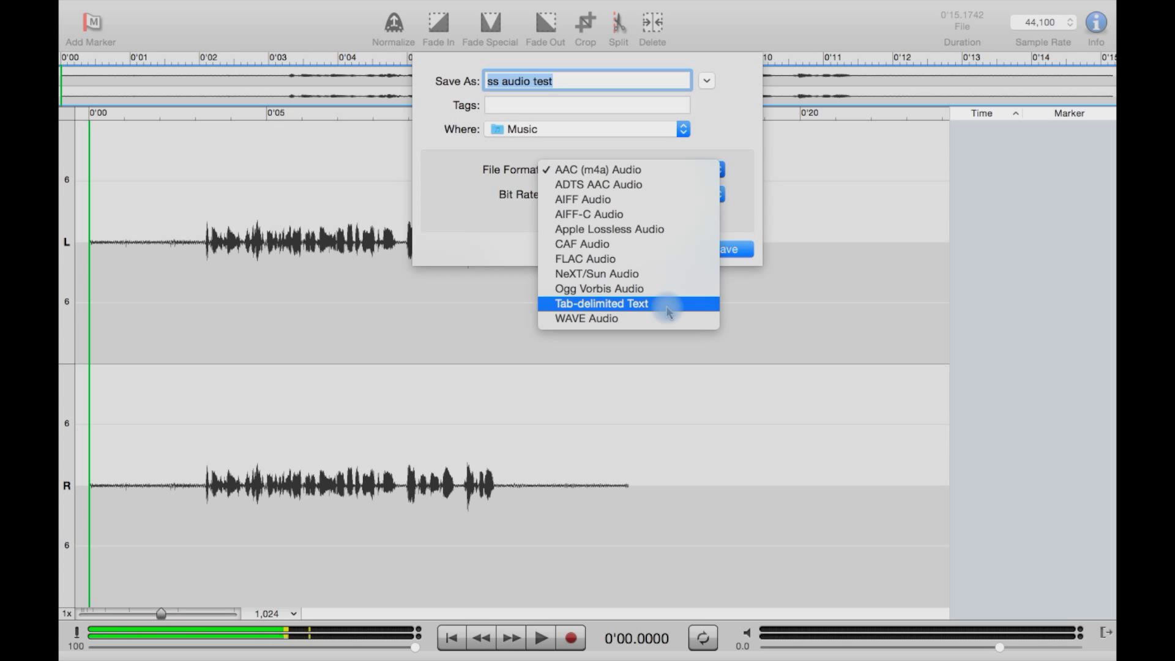
click(470, 182)
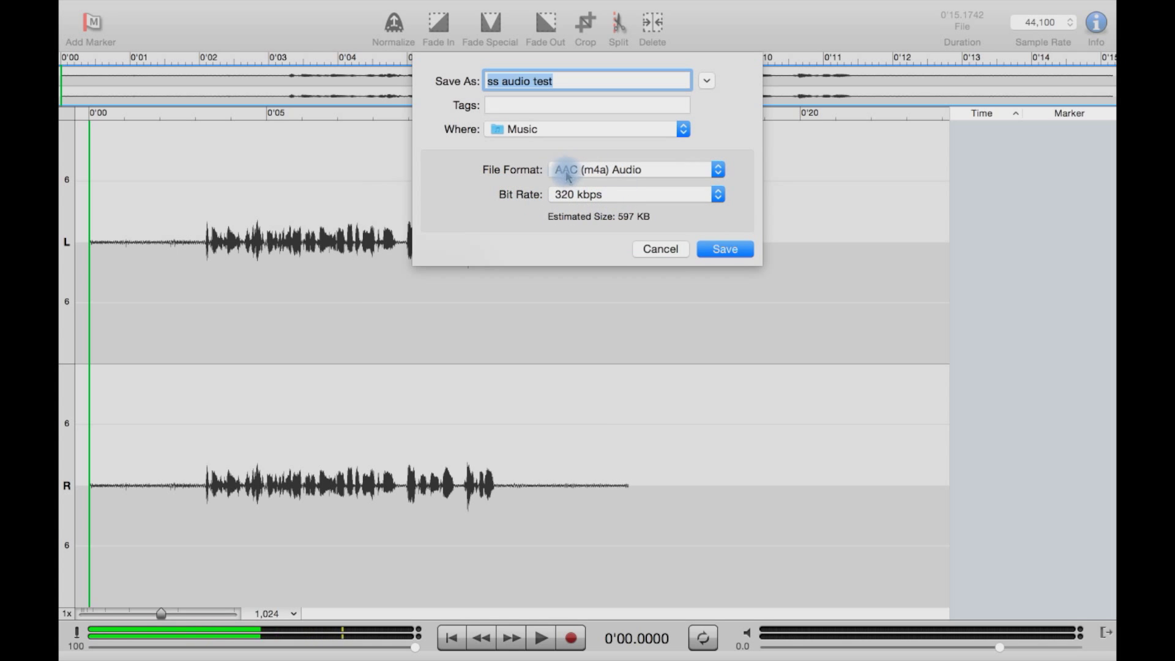
click(590, 195)
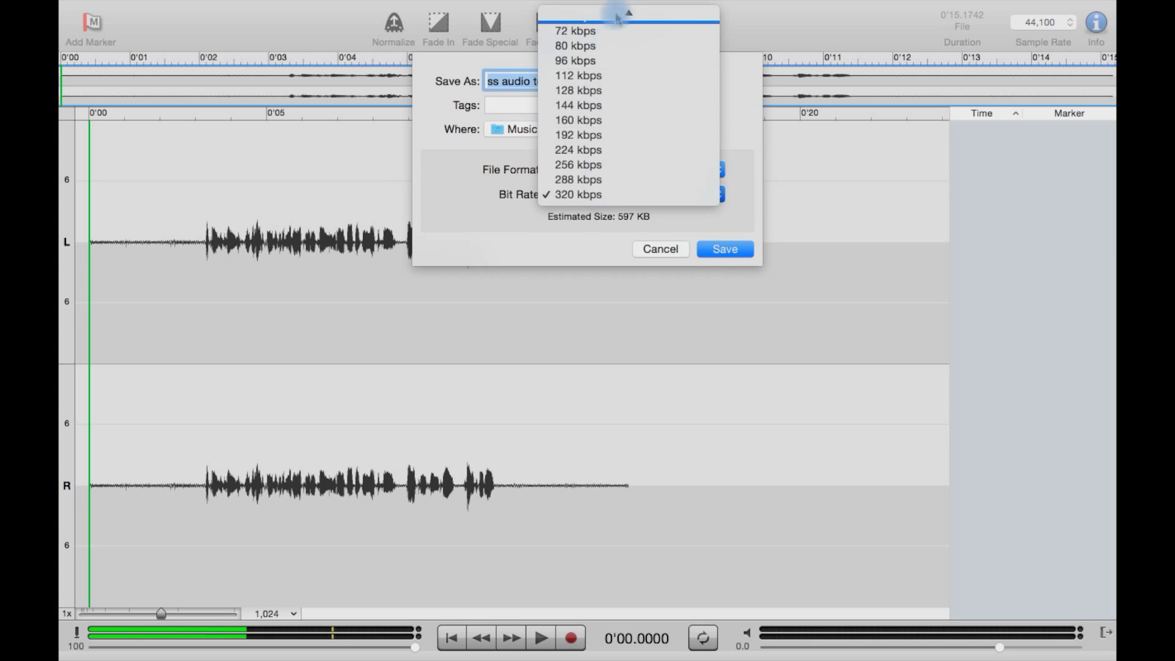
mouse_move(627, 12)
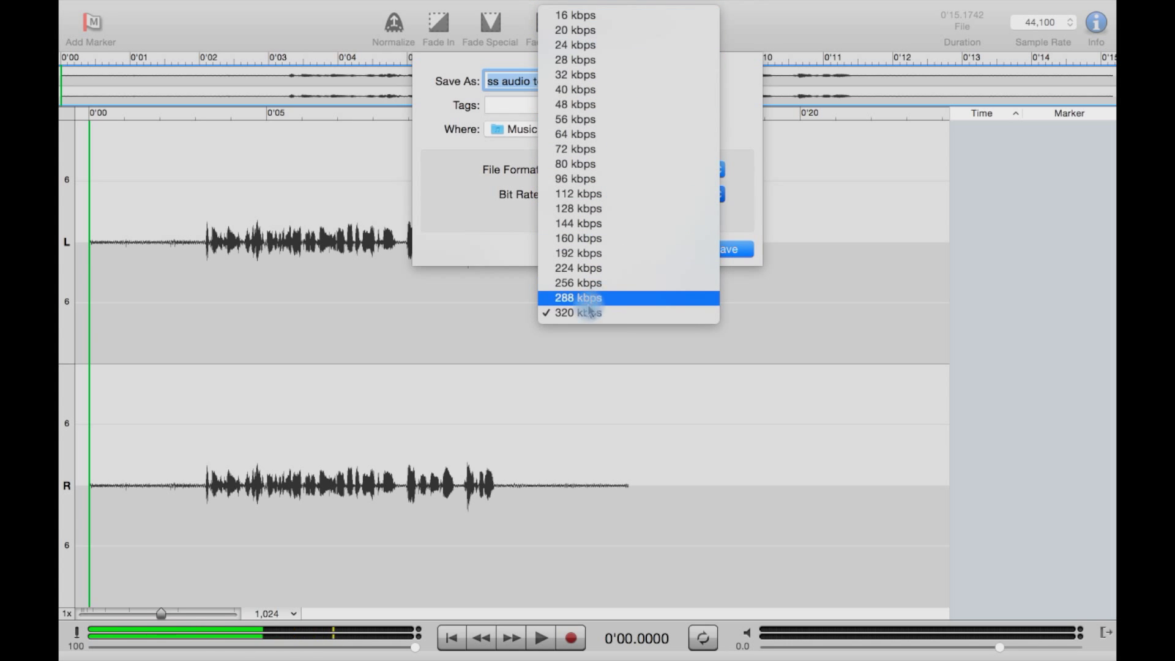
click(468, 222)
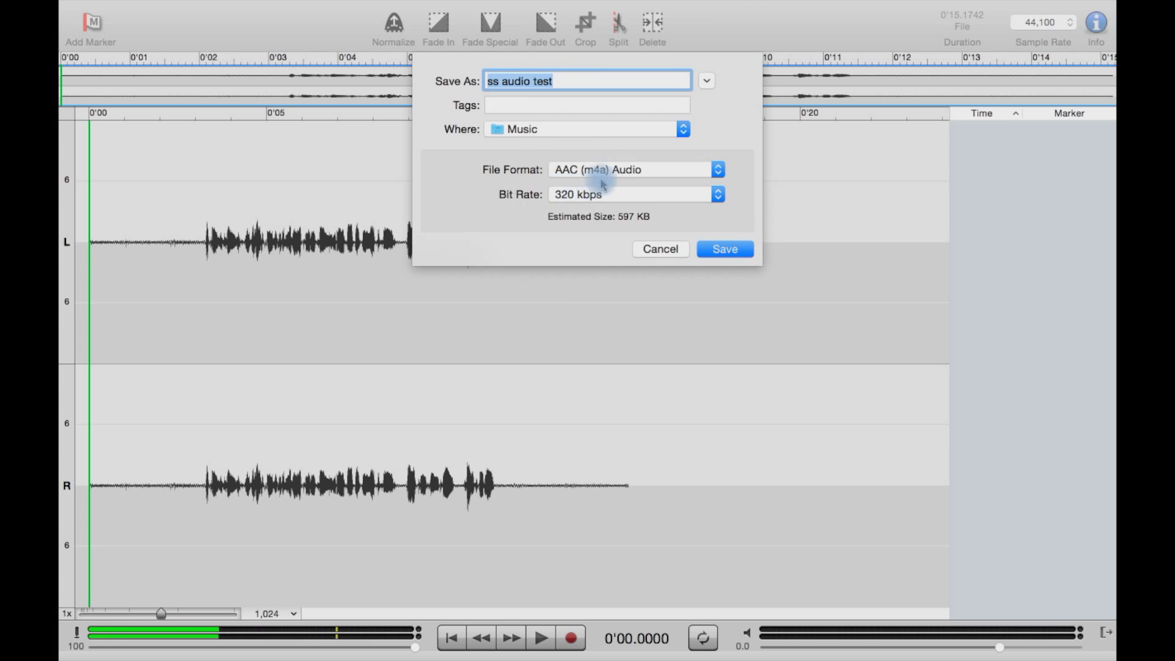
click(598, 172)
Try WAVE Audio at 32-bit sample size, then revert the format to AAC (m4a) Audio at 320 kbps
click(602, 318)
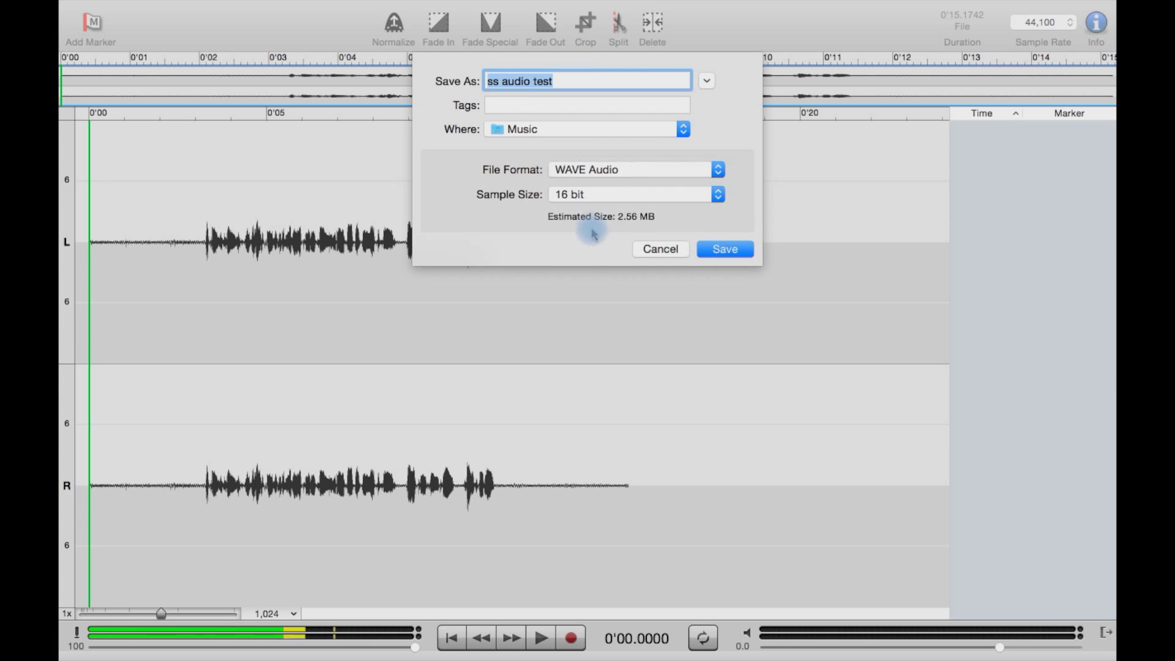
click(572, 194)
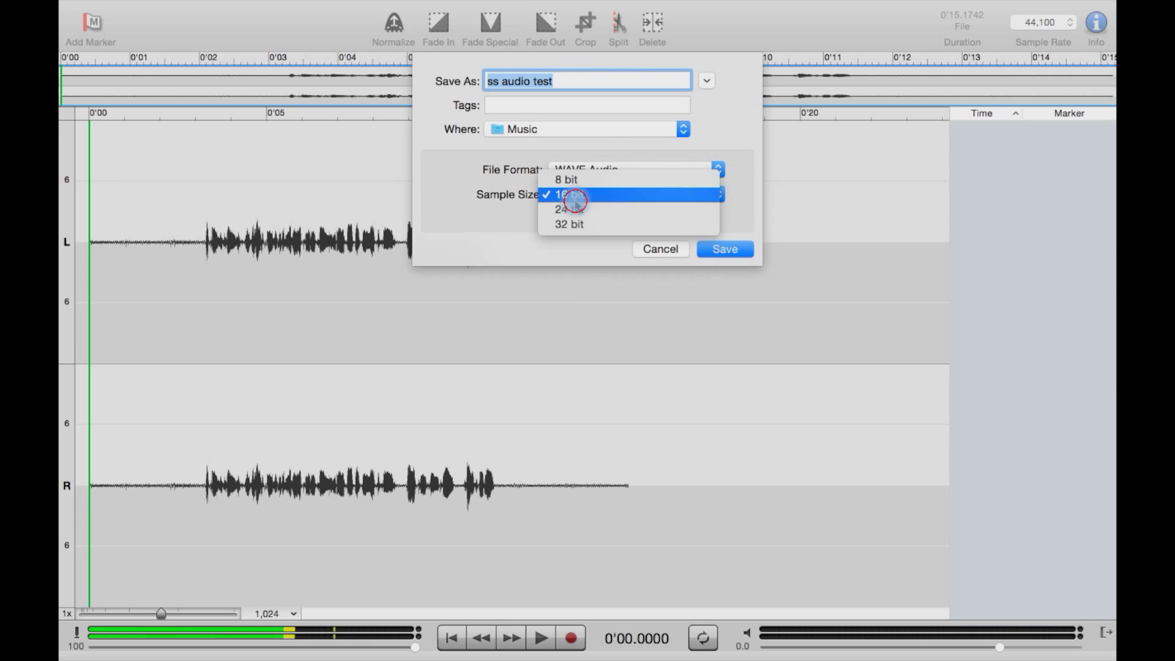
click(499, 204)
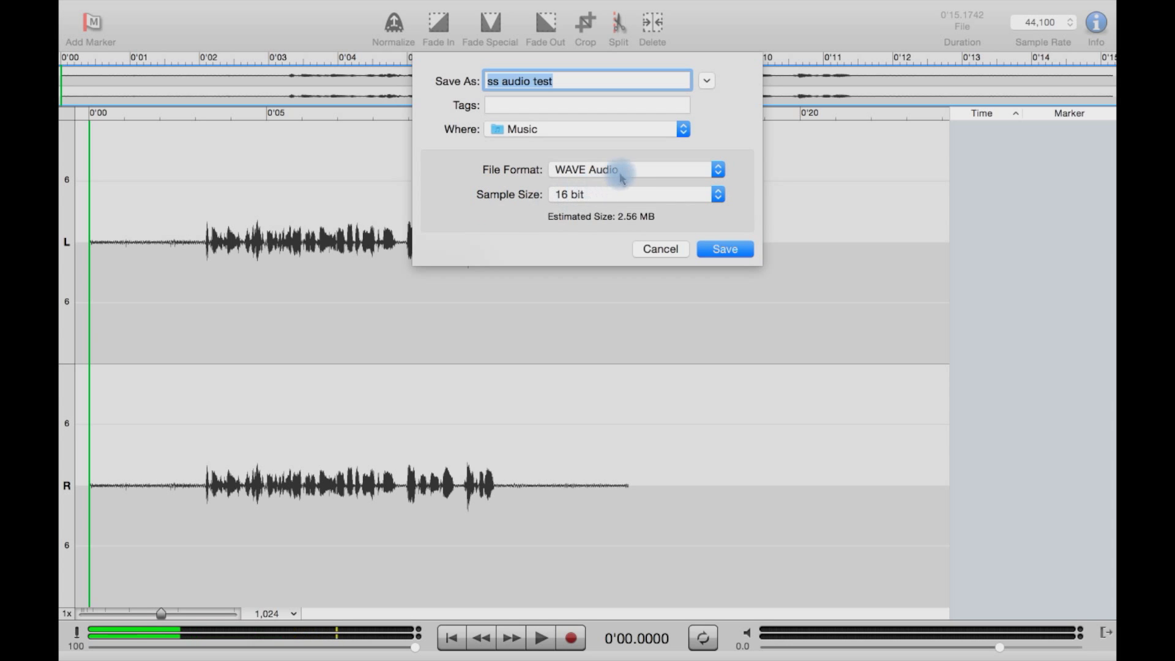
click(609, 194)
click(598, 226)
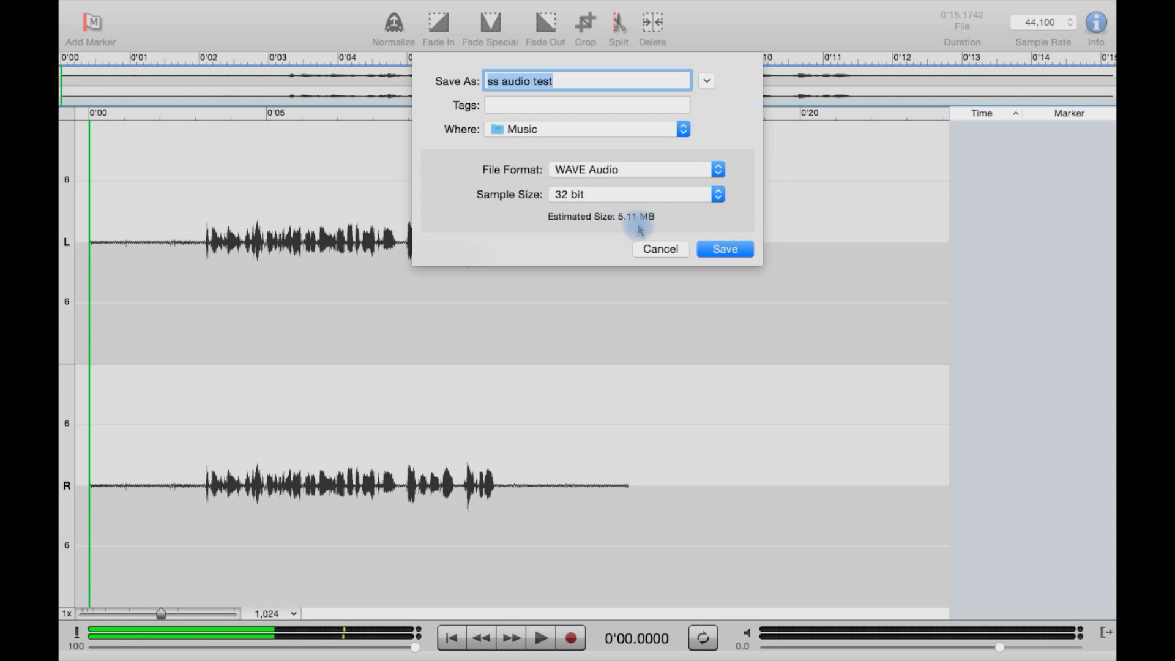
click(584, 172)
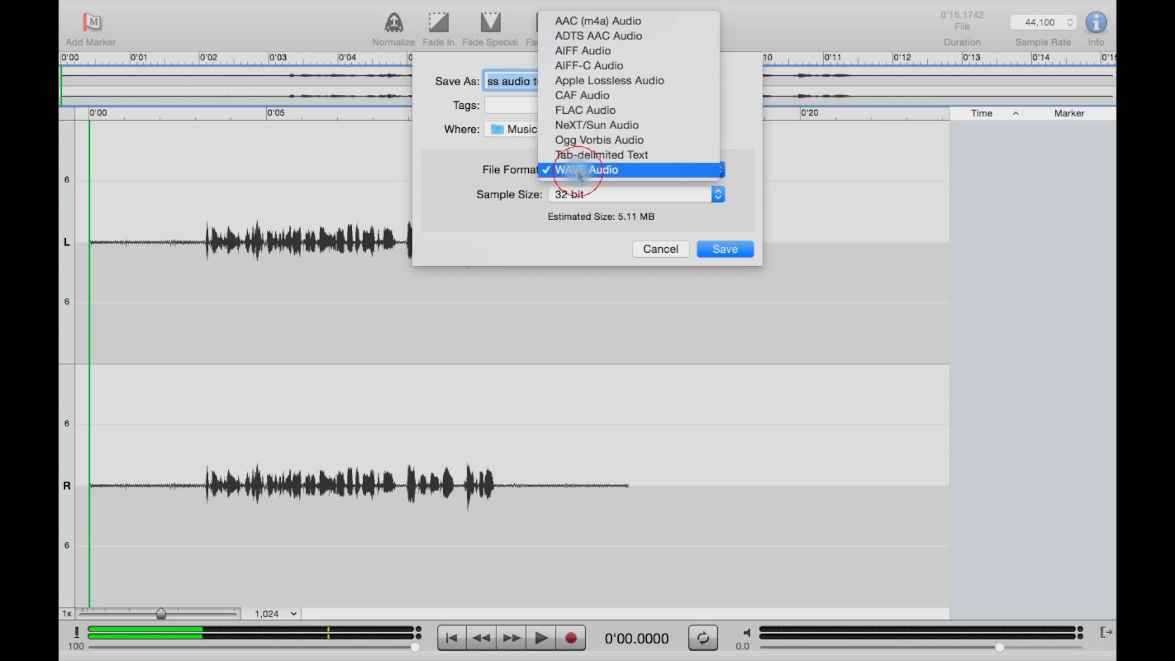
click(582, 18)
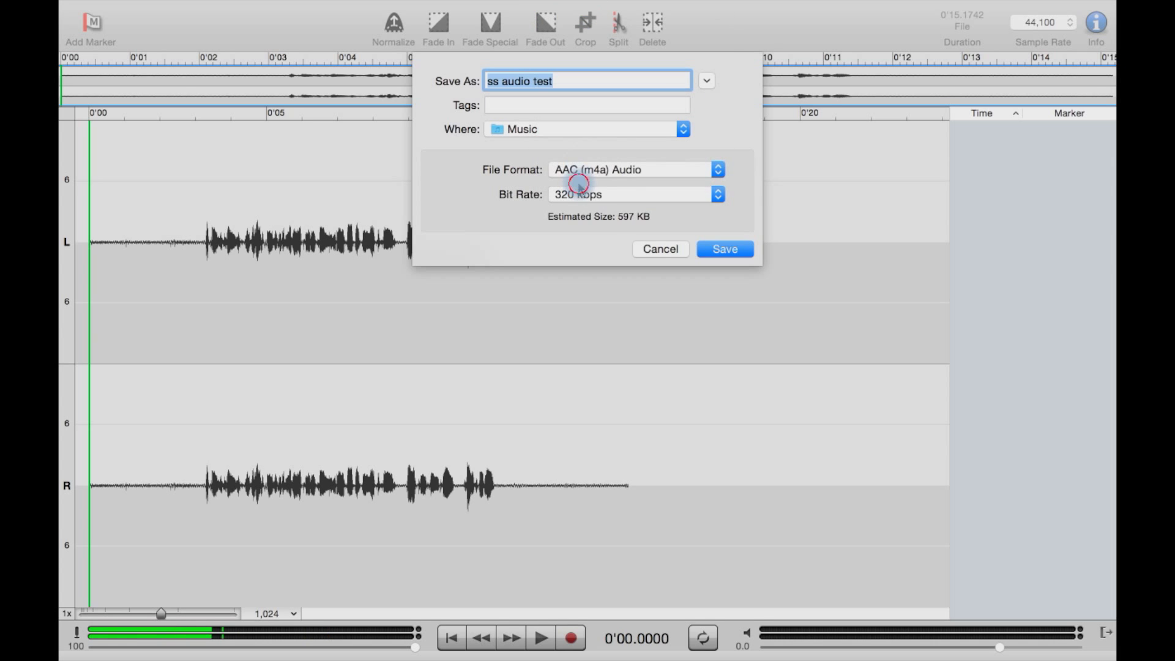